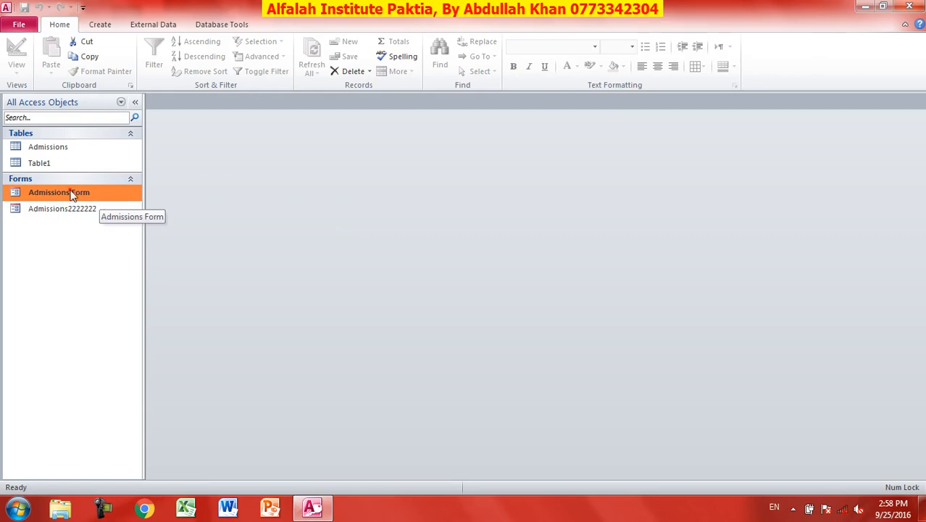
- Open the Admissions Form and switch it to Design View
double_click(70, 193)
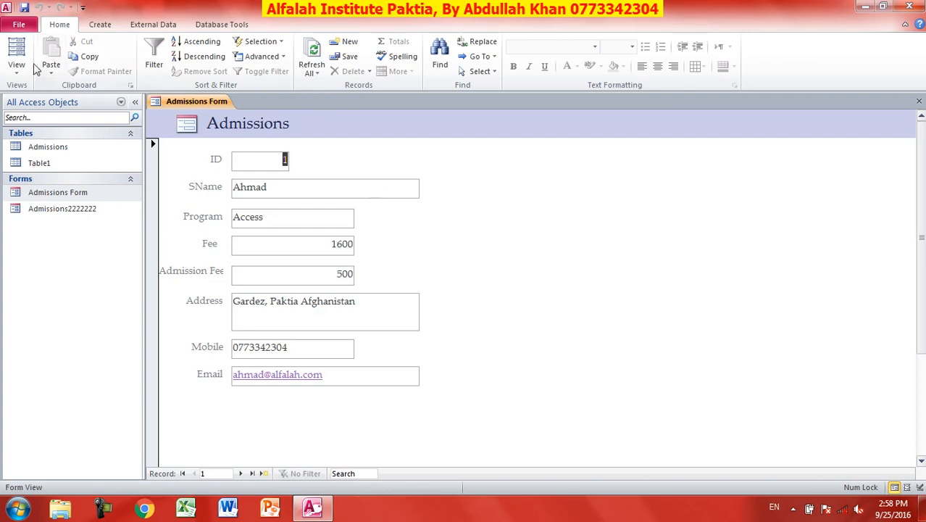
click(16, 67)
click(44, 153)
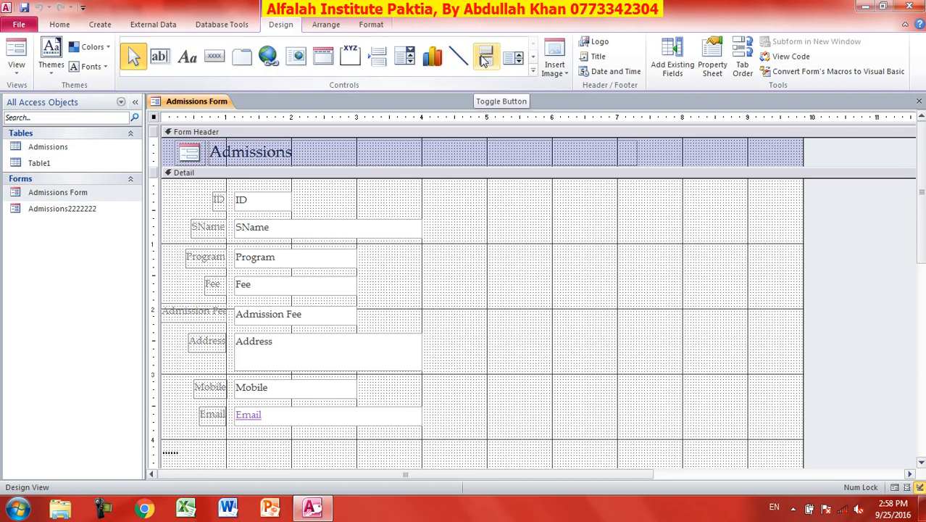
- Add a toggle button to the empty area of the Detail section, widened to about 0.92 by 0.5 inches
click(485, 58)
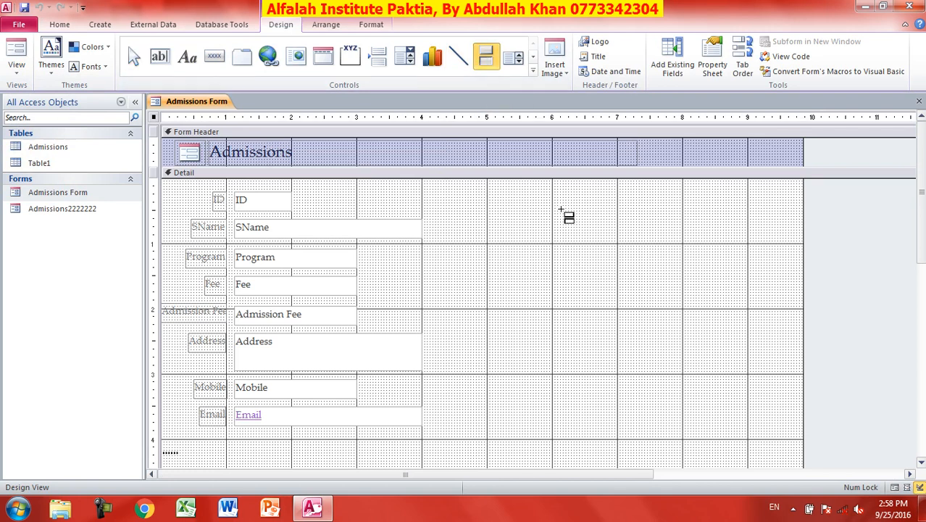
click(562, 210)
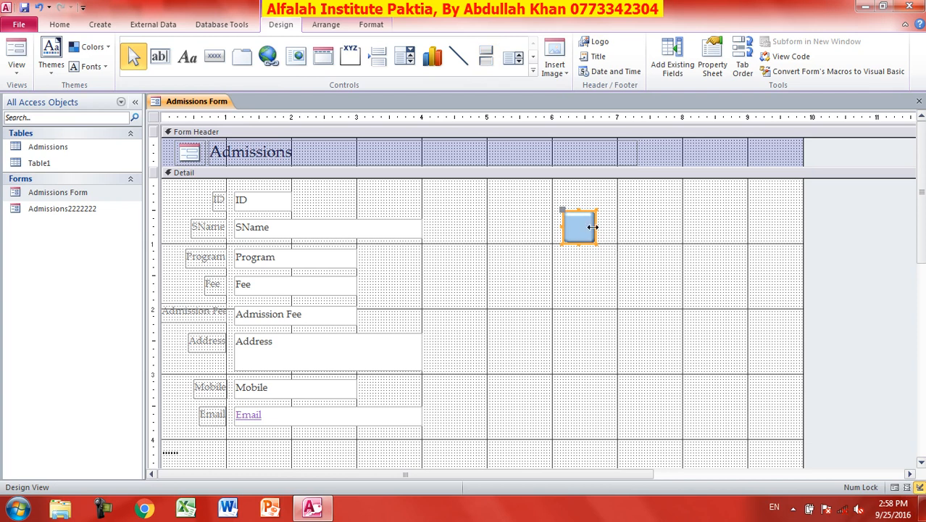
drag(595, 227, 622, 227)
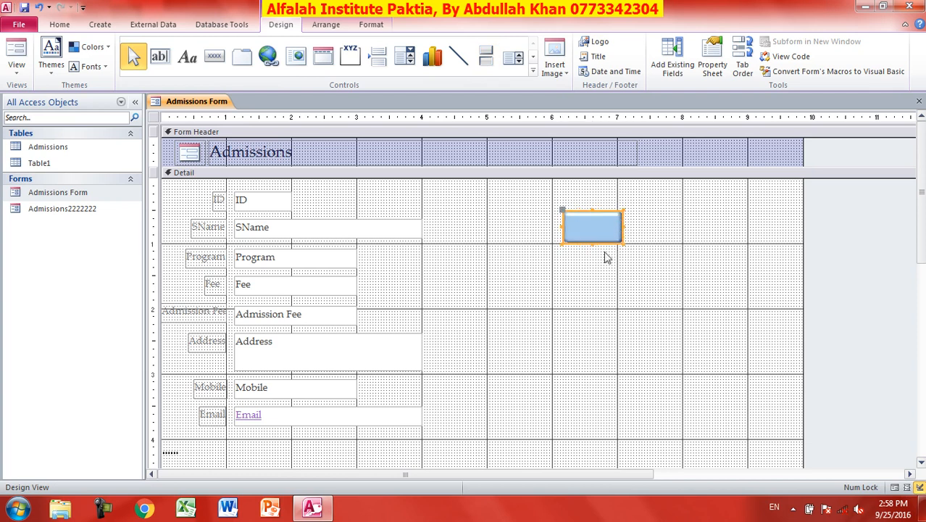
- Show the toggle button's properties and view the builder choices for its On Click event without choosing one
click(711, 60)
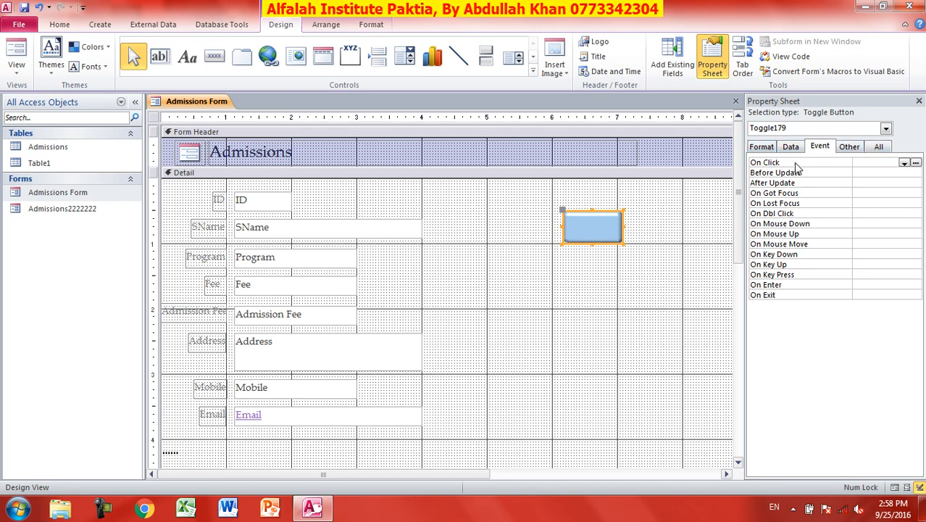
click(904, 163)
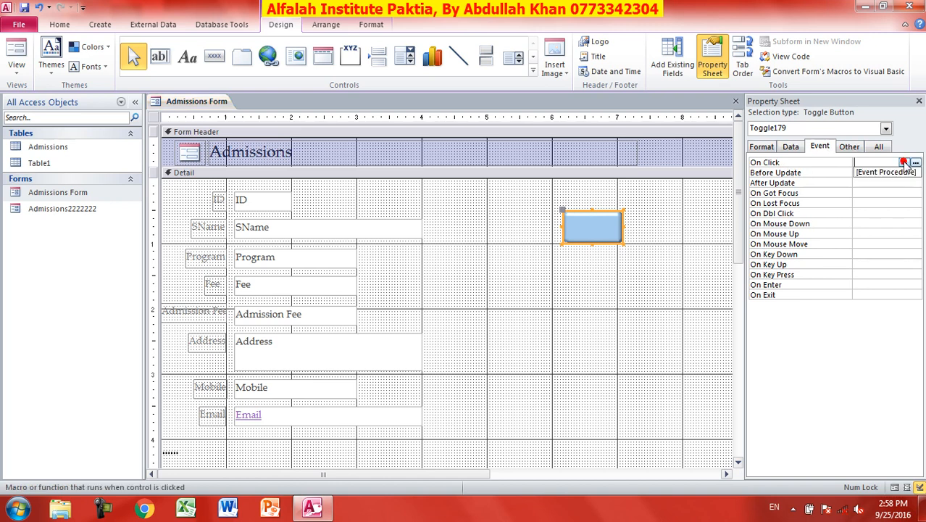
click(904, 164)
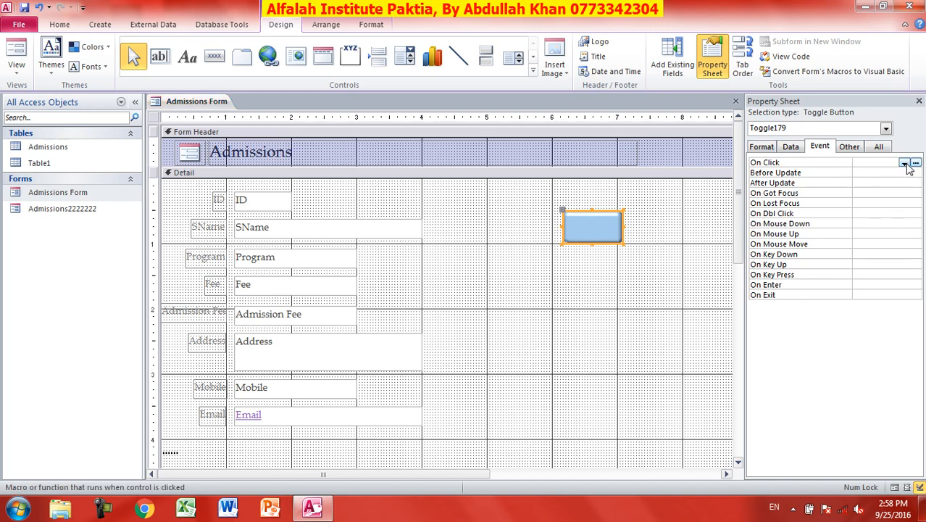
click(916, 164)
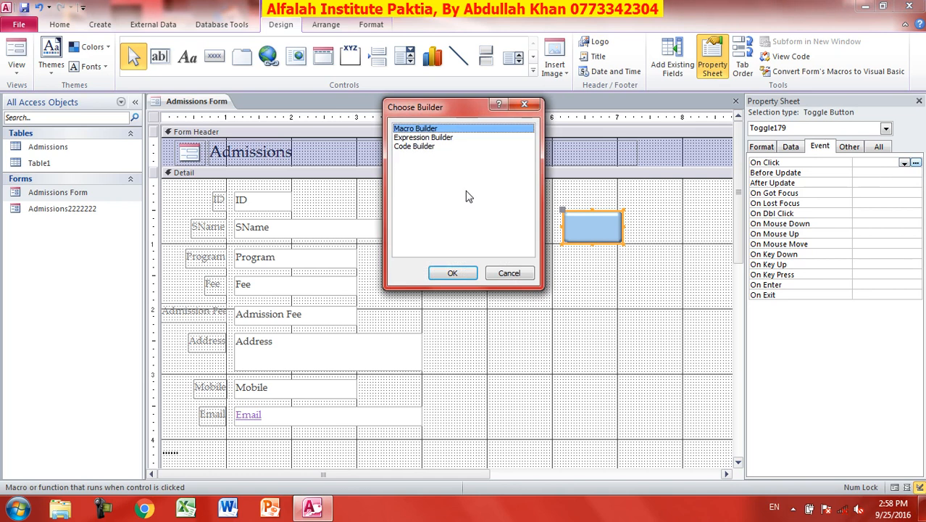
click(509, 274)
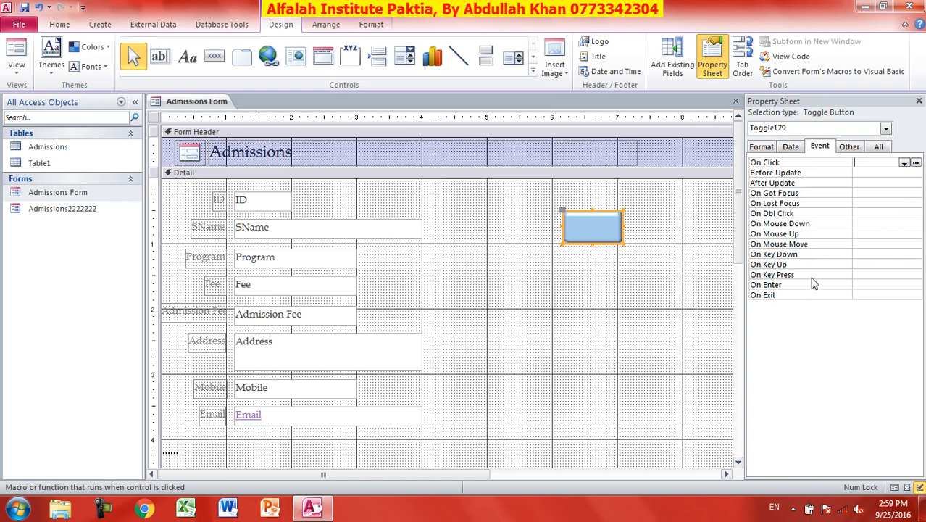
- Try "Word" as the toggle button's ControlTip Text, and clear it again
click(850, 147)
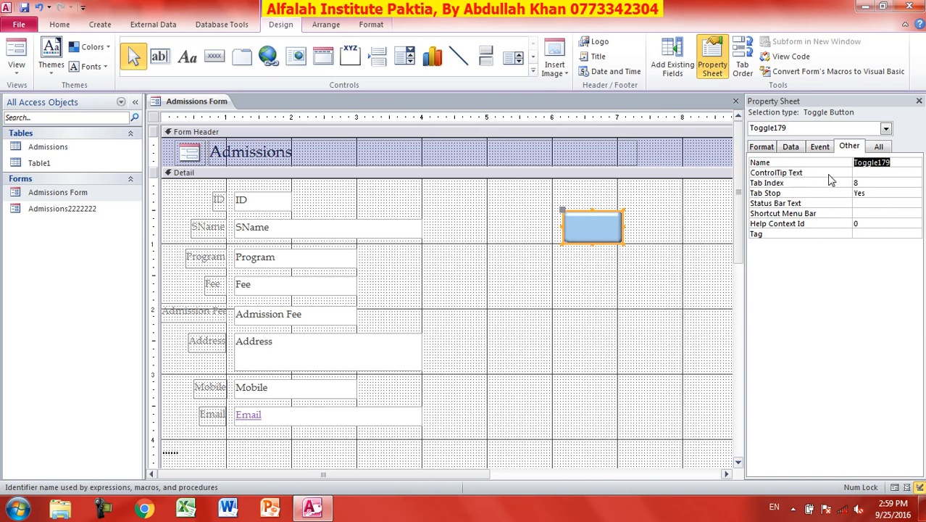
click(857, 172)
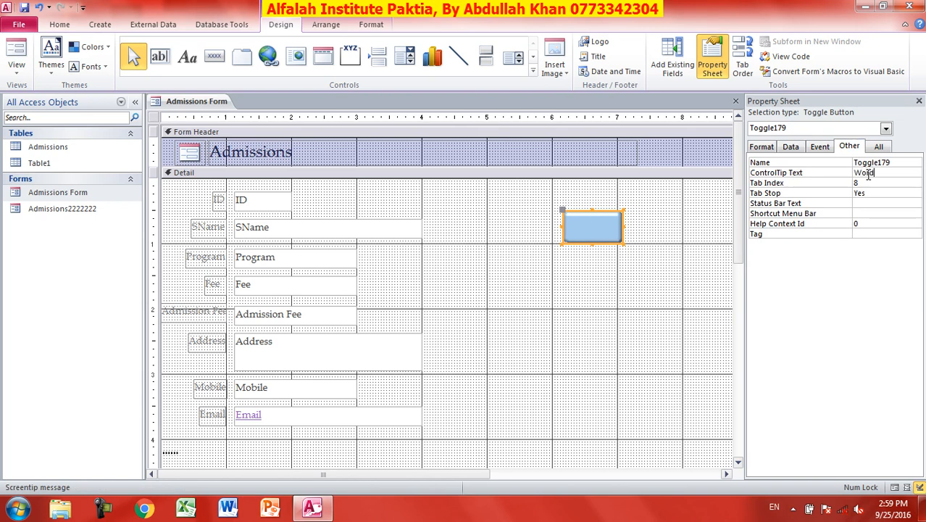
click(865, 182)
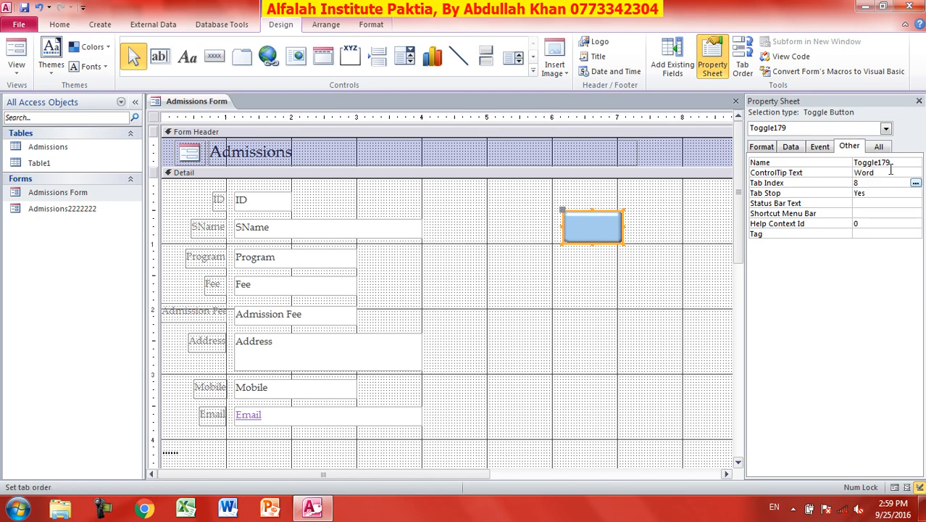
double_click(864, 172)
key(BackSpace)
- Set the toggle button's Control Source to Program and its Default Value to Word
click(827, 148)
click(793, 148)
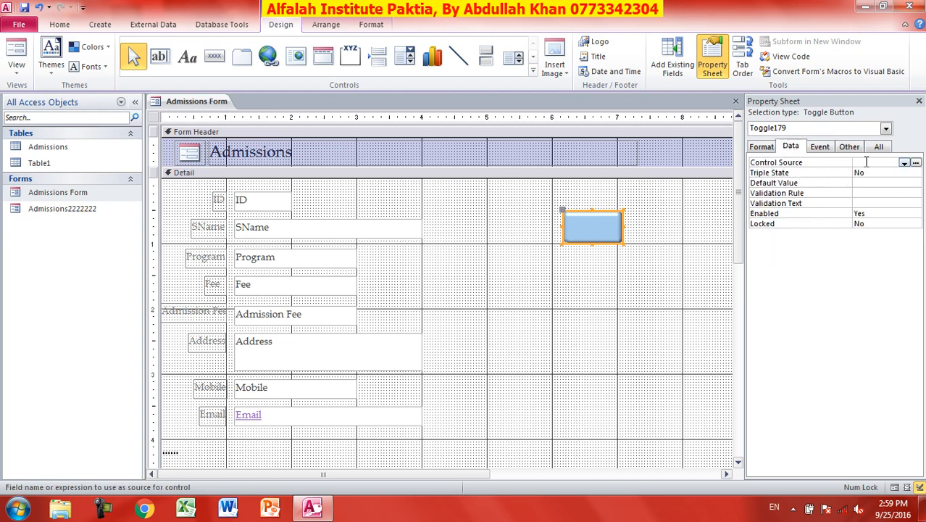
click(905, 164)
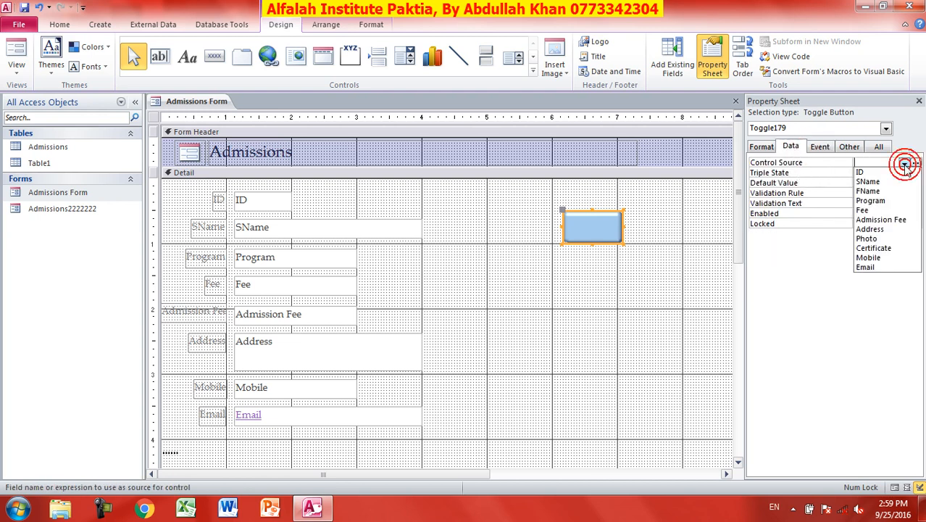
click(888, 200)
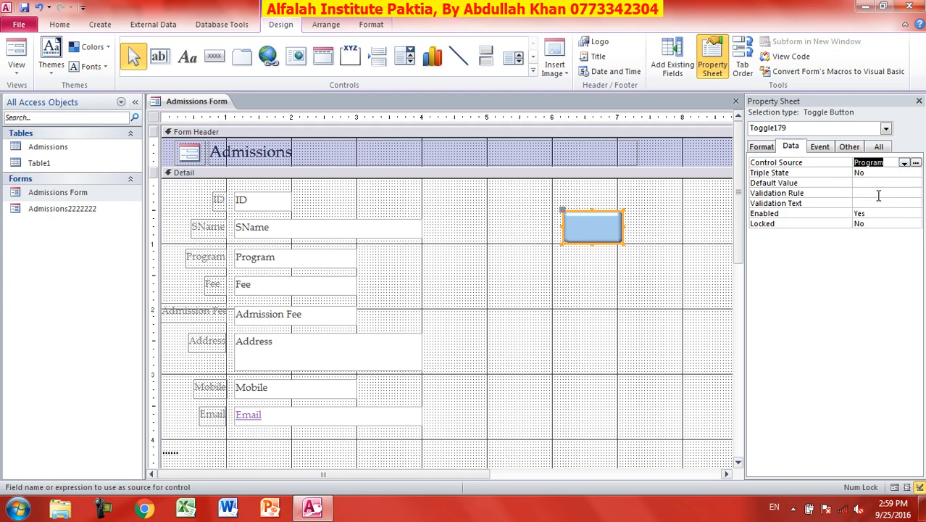
click(865, 182)
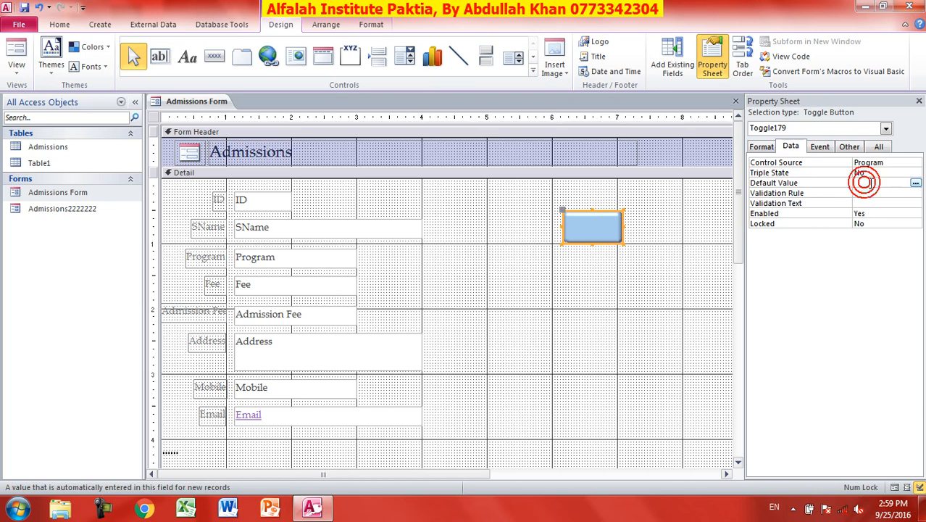
click(915, 184)
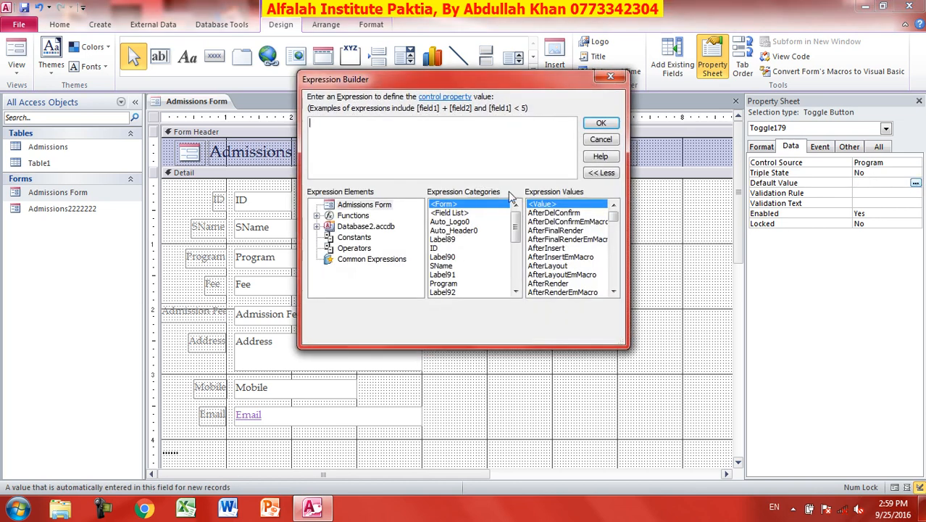
click(610, 76)
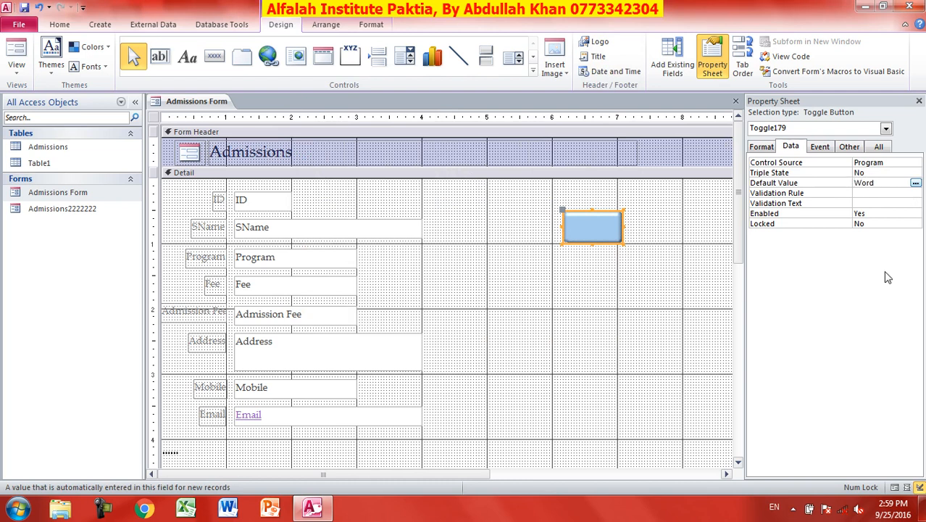
click(762, 146)
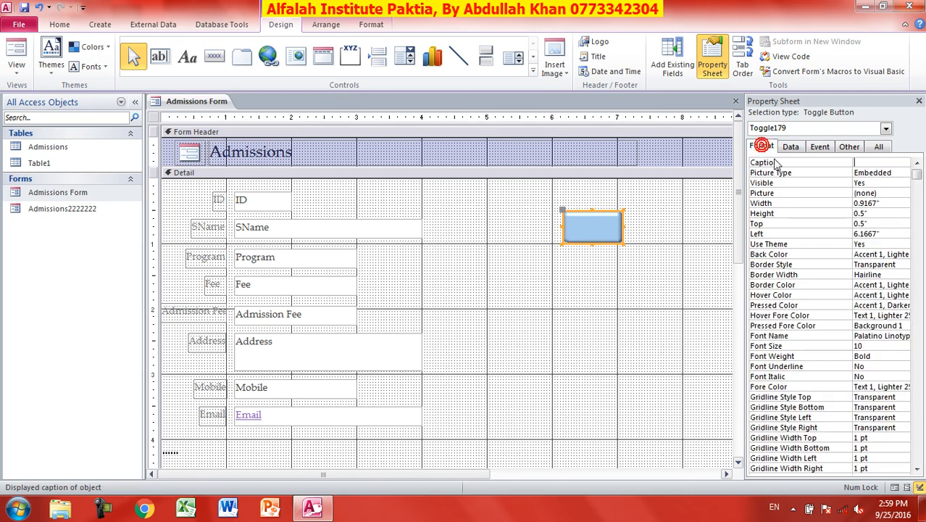
click(682, 298)
scroll(424, 410, down, 5)
scroll(439, 400, up, 5)
- Switch to Form View and start a new admission record with the SName "adfs"
click(28, 62)
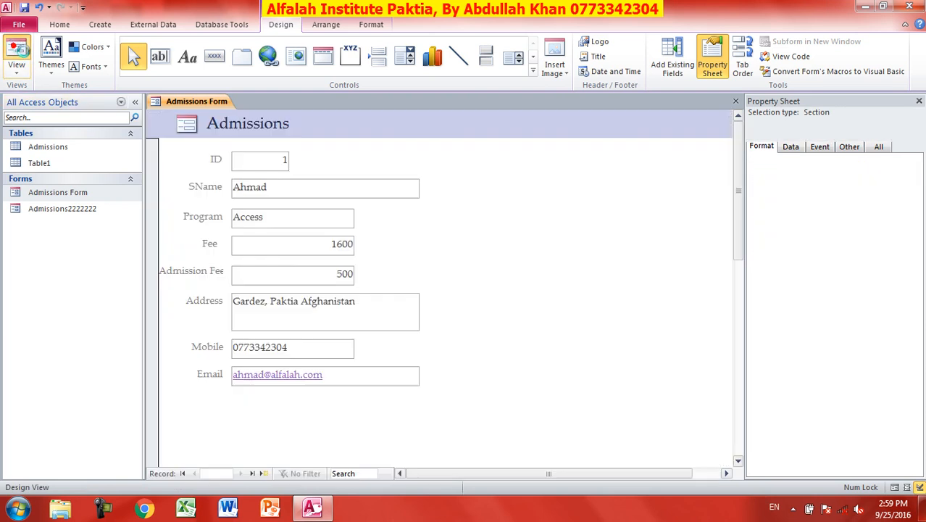
click(263, 473)
click(296, 187)
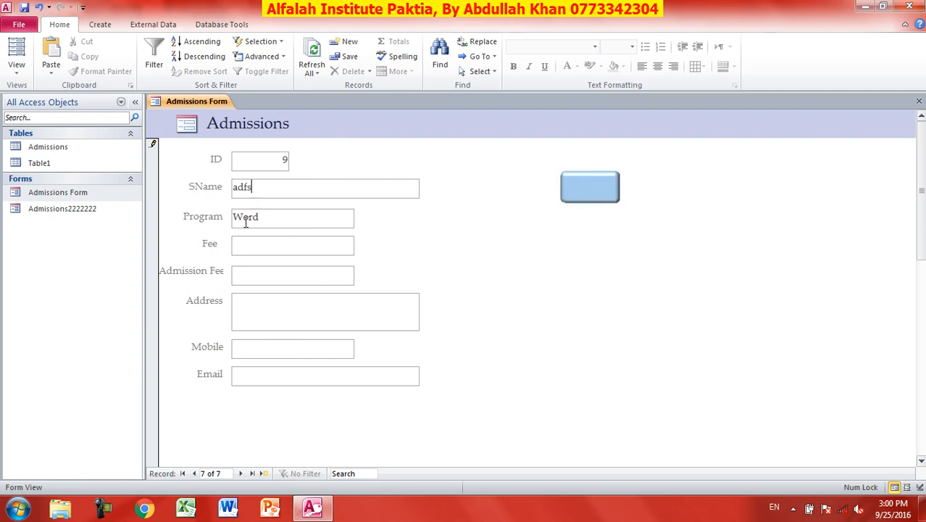
- Test the toggle button in the new record by switching it on and off repeatedly
click(590, 194)
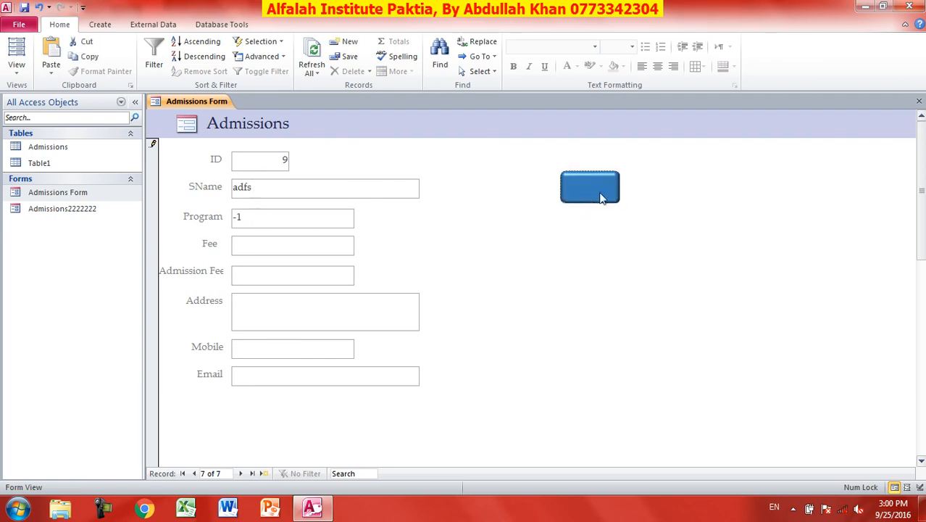
click(600, 192)
click(599, 194)
click(596, 196)
click(593, 194)
click(593, 194)
click(594, 193)
click(595, 193)
click(595, 193)
click(596, 198)
- Delete the toggle button from the form in Design View and close the property sheet
click(20, 65)
click(21, 155)
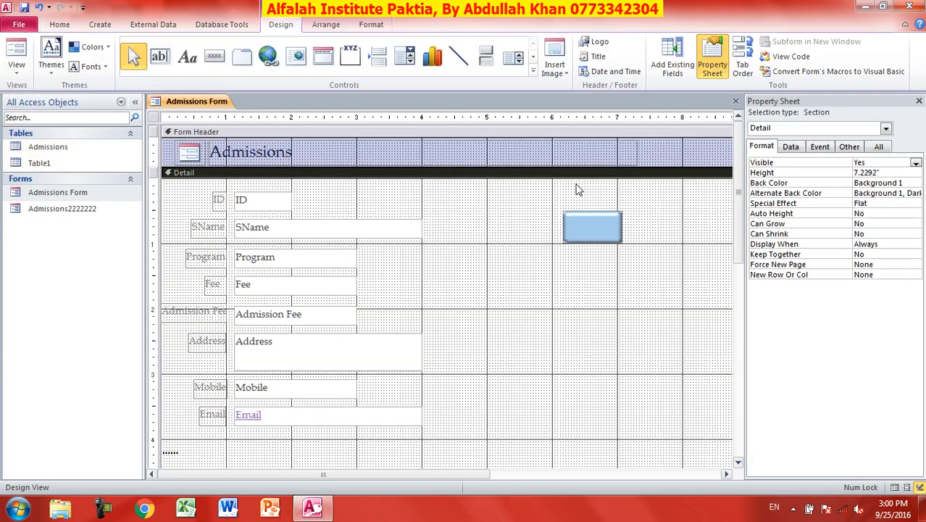
click(601, 220)
key(Delete)
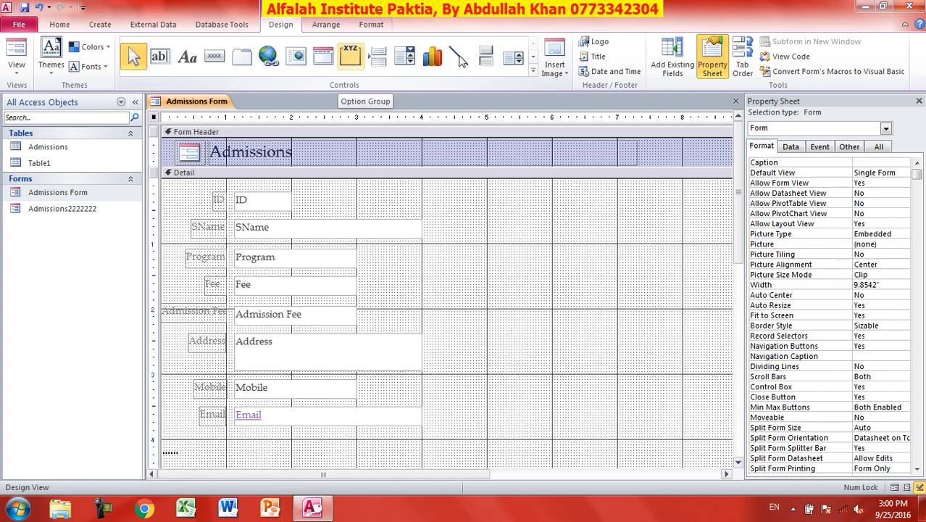
click(919, 102)
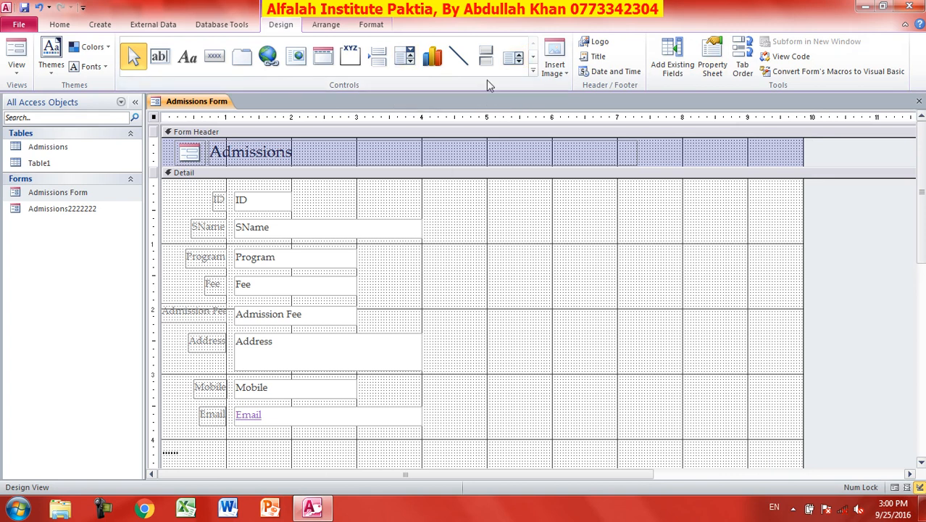
- Draw a list box about 1 inch wide in the Detail section and have it get its values from Table1
click(513, 58)
drag(583, 231, 650, 255)
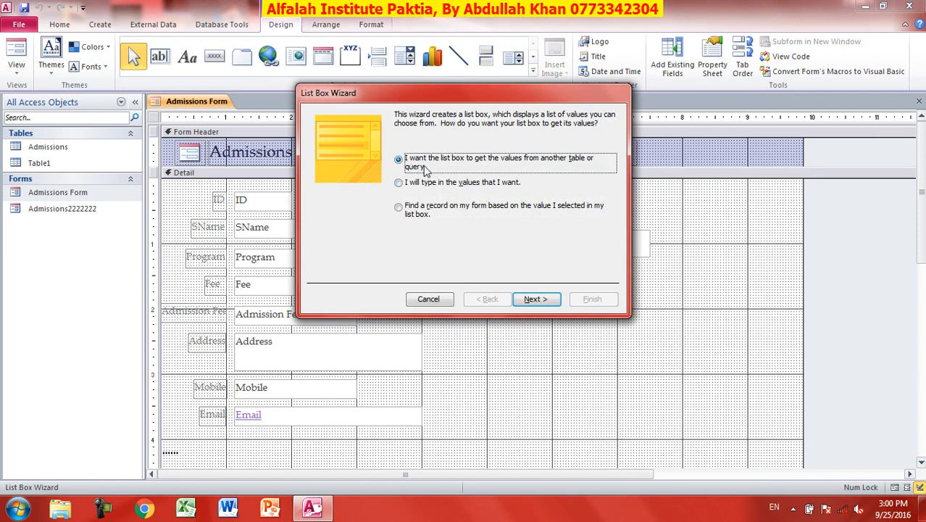
click(534, 298)
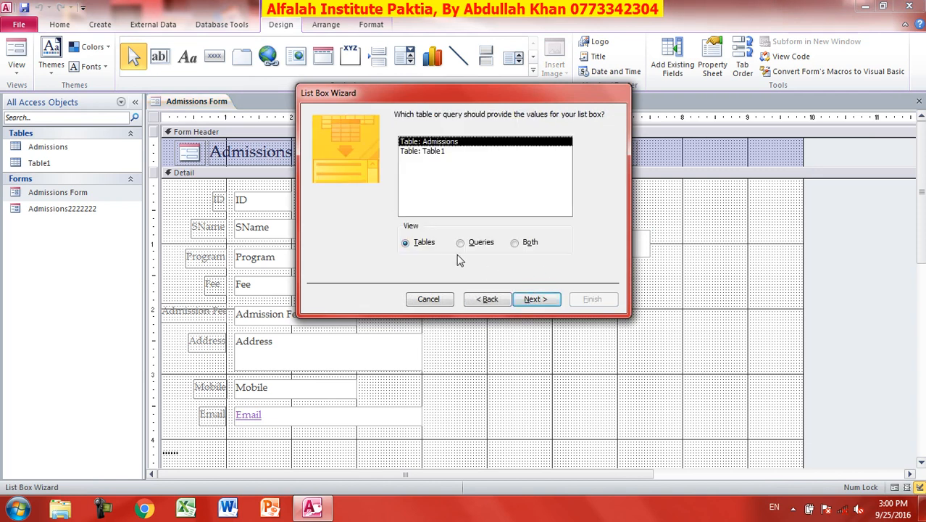
click(425, 153)
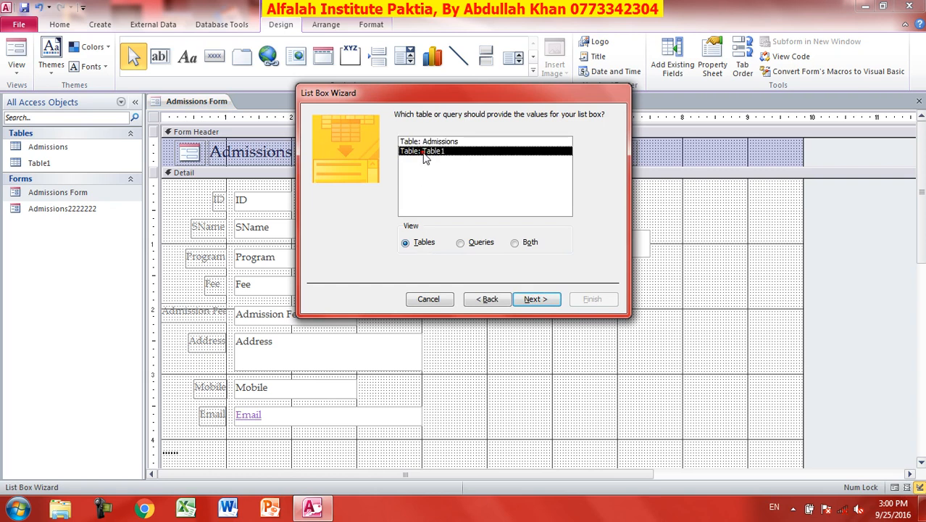
click(535, 299)
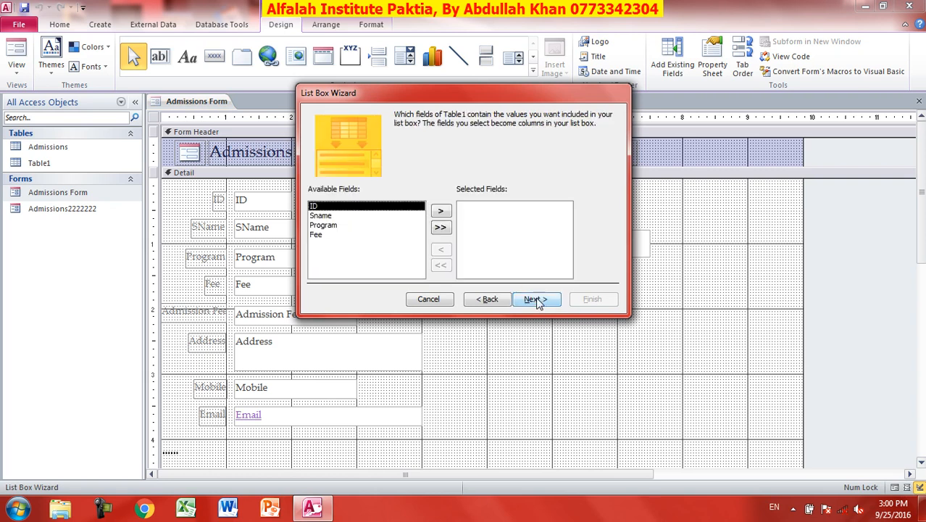
- Include only the Program field in the list box, finish the wizard with no sorting, and show the form in Form View
click(346, 226)
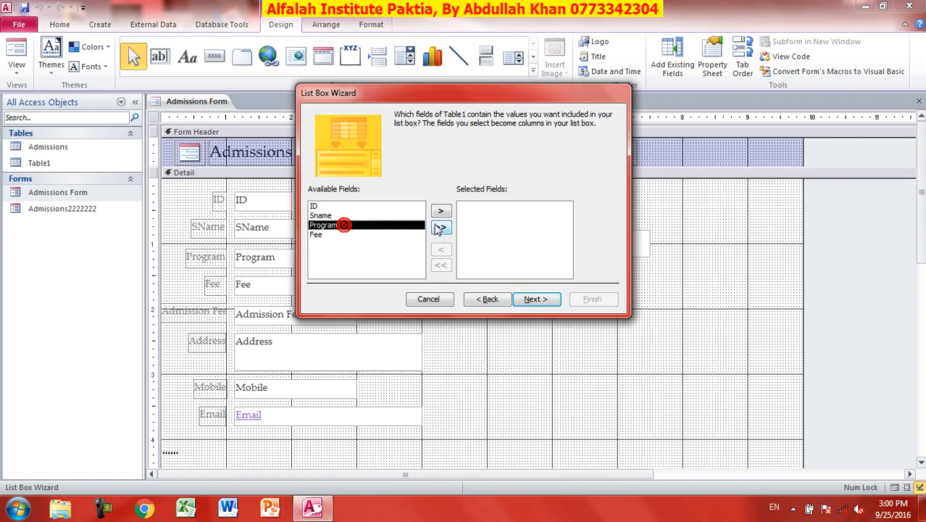
click(440, 210)
click(536, 300)
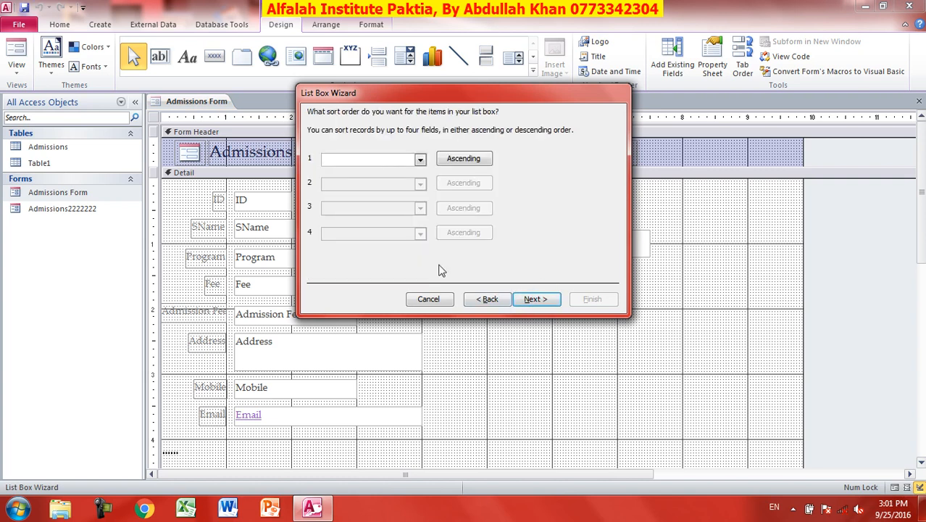
click(537, 299)
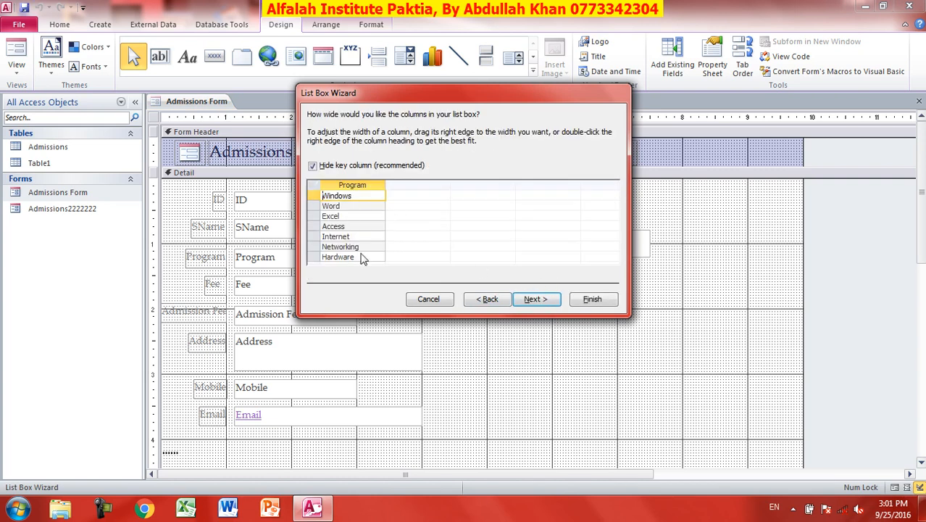
click(592, 300)
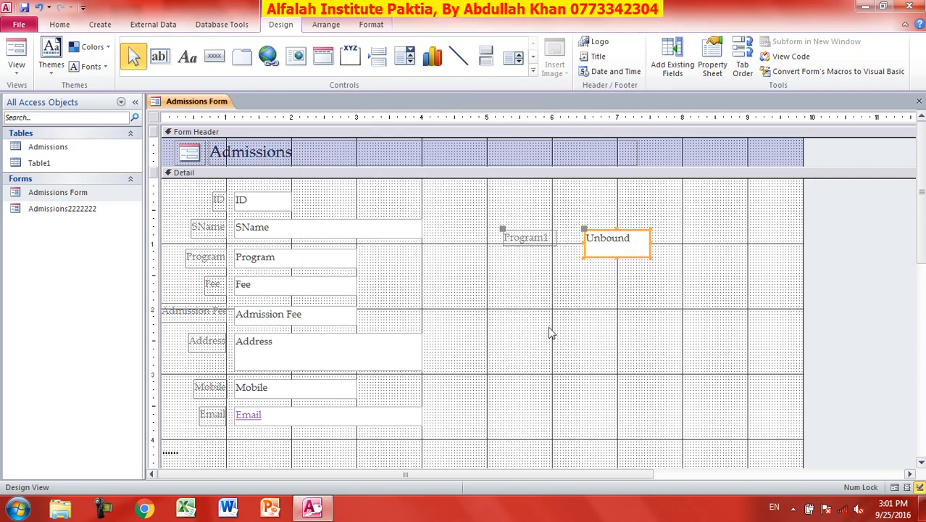
click(16, 52)
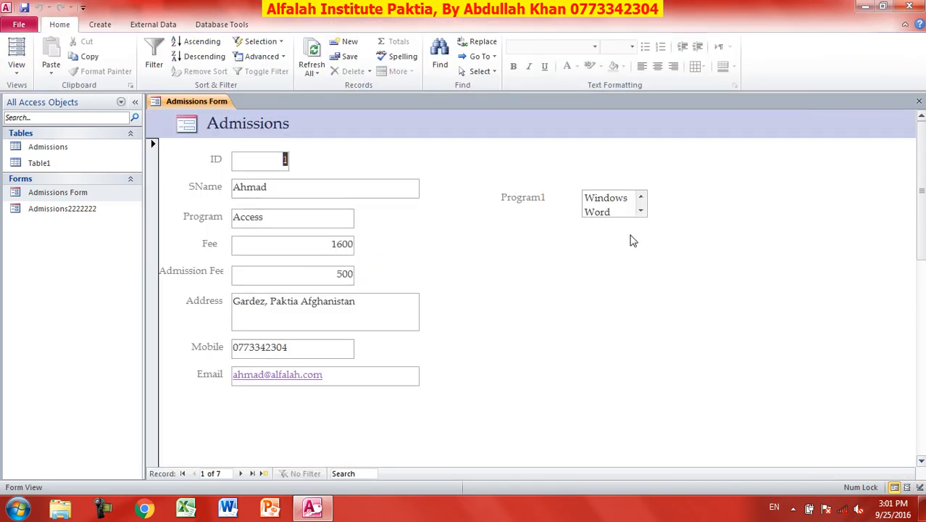
- Look through the Program1 list box and select Hardware to test it
click(640, 211)
click(641, 211)
click(640, 211)
click(612, 200)
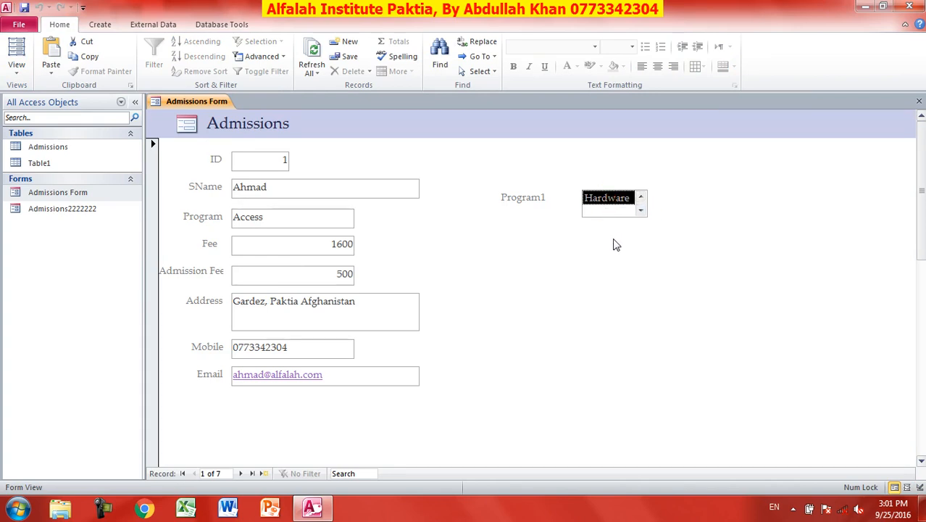
- Stretch the Program1 list box to about 3 inches tall in Design View
click(16, 59)
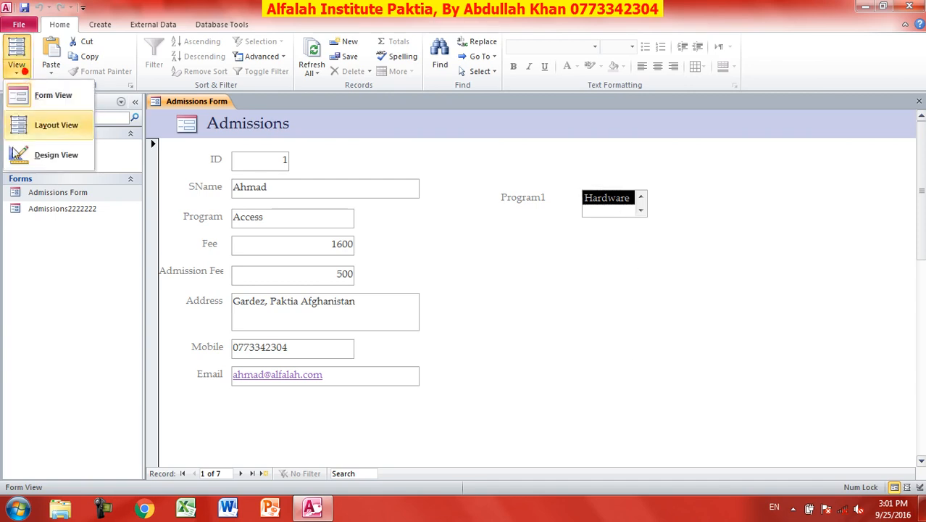
click(44, 155)
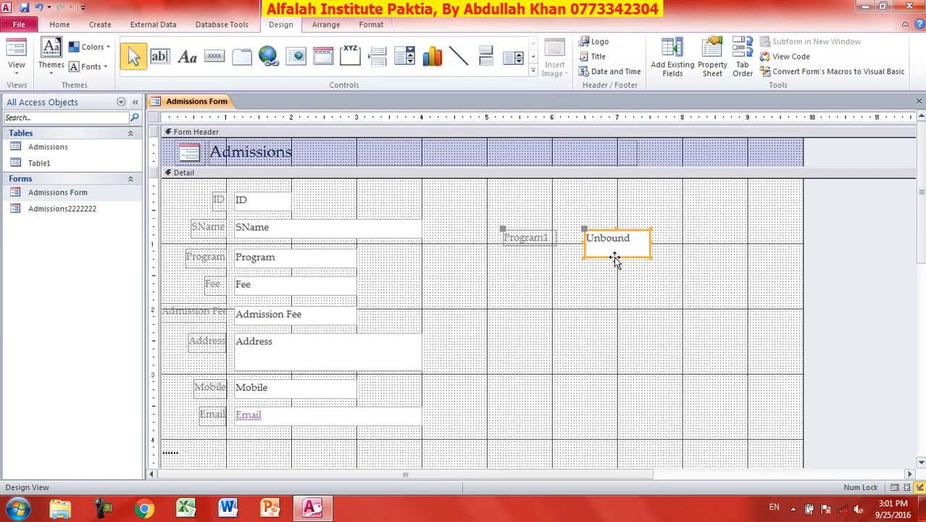
drag(615, 256, 615, 422)
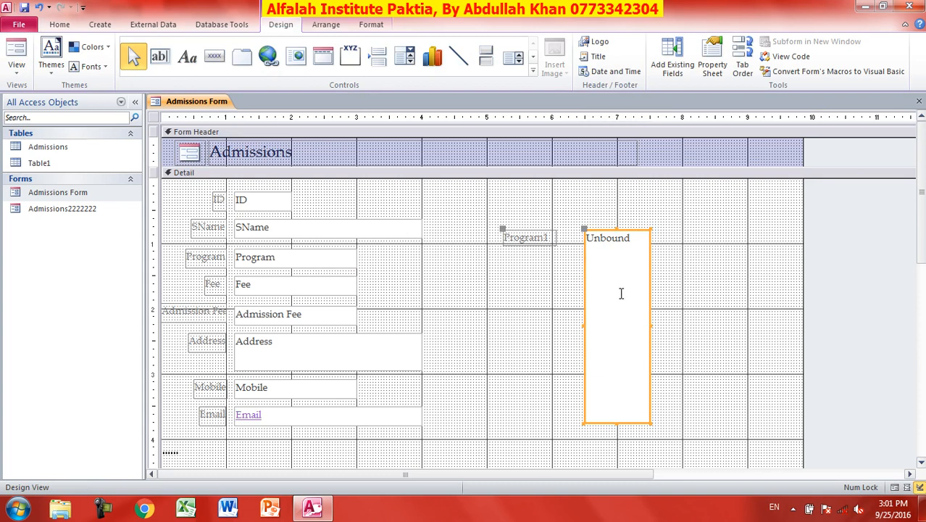
- Show the form in Form View and test the enlarged list box by selecting several programs, ending with Networking
click(16, 51)
click(597, 211)
click(600, 241)
click(603, 255)
click(608, 283)
click(607, 269)
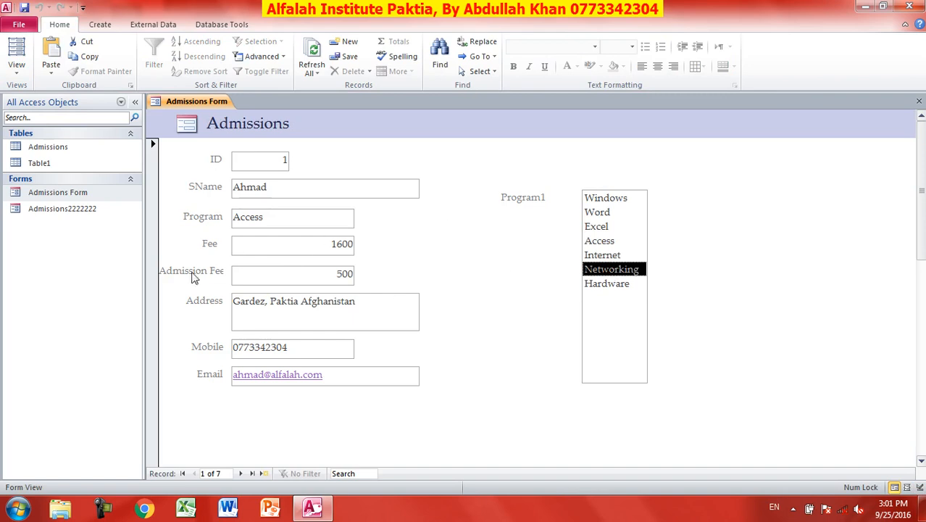
- Delete the Program1 list box from the form in Design View
click(17, 69)
click(53, 161)
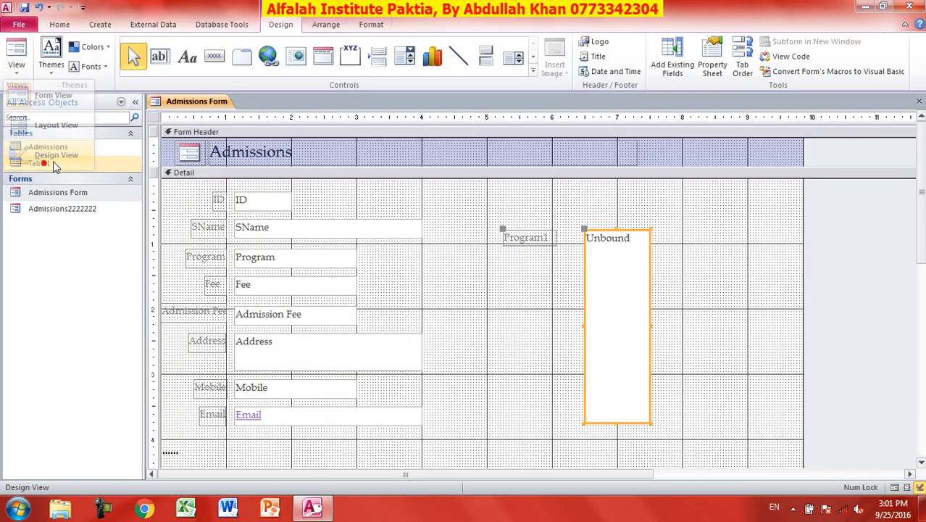
key(Delete)
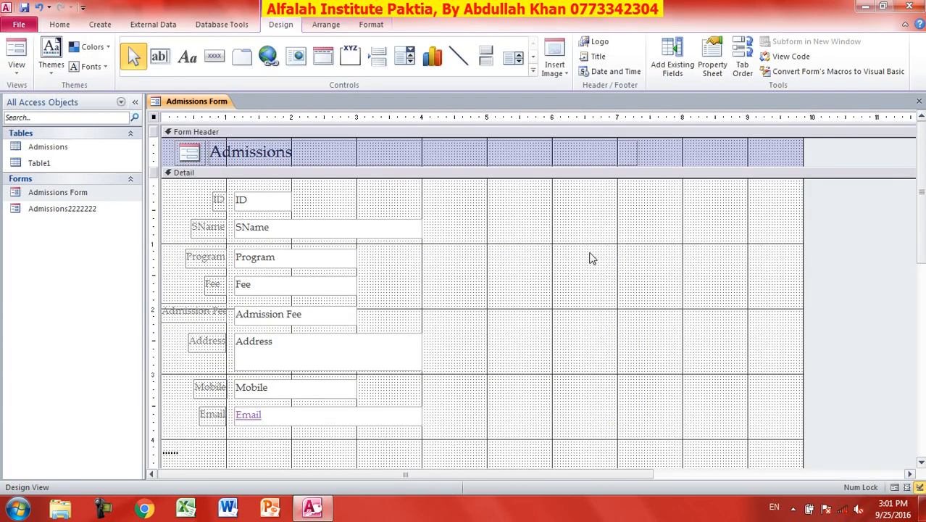
- Draw a list box about 1 inch wide and 1.3 inches tall that finds a record based on the selected value
click(513, 57)
drag(615, 229, 675, 310)
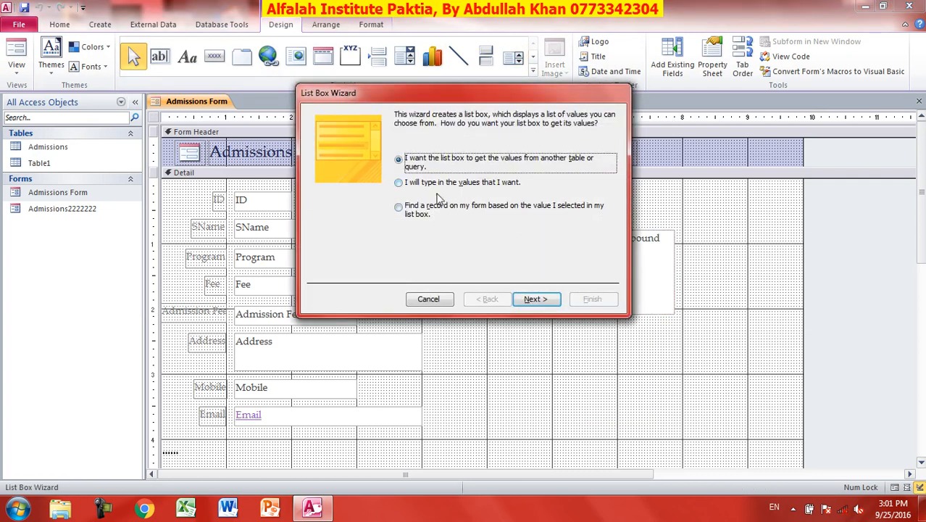
click(426, 215)
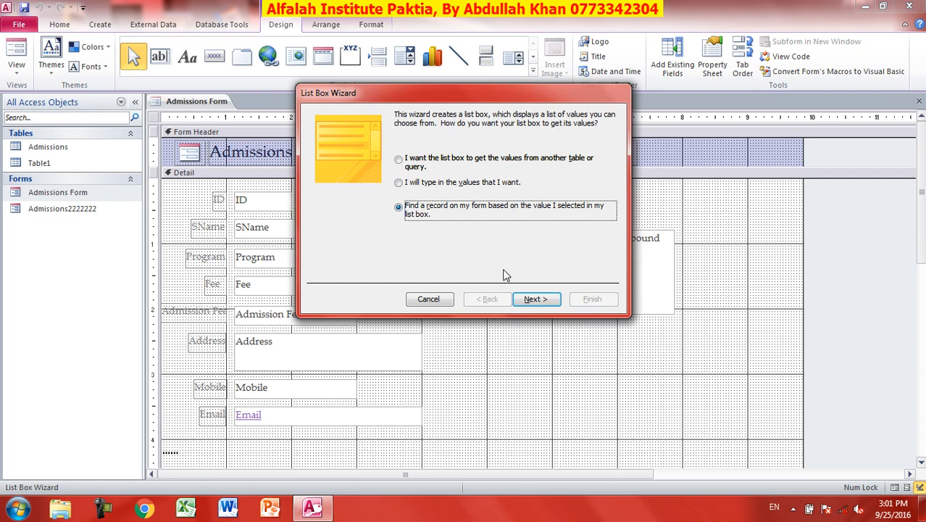
click(538, 300)
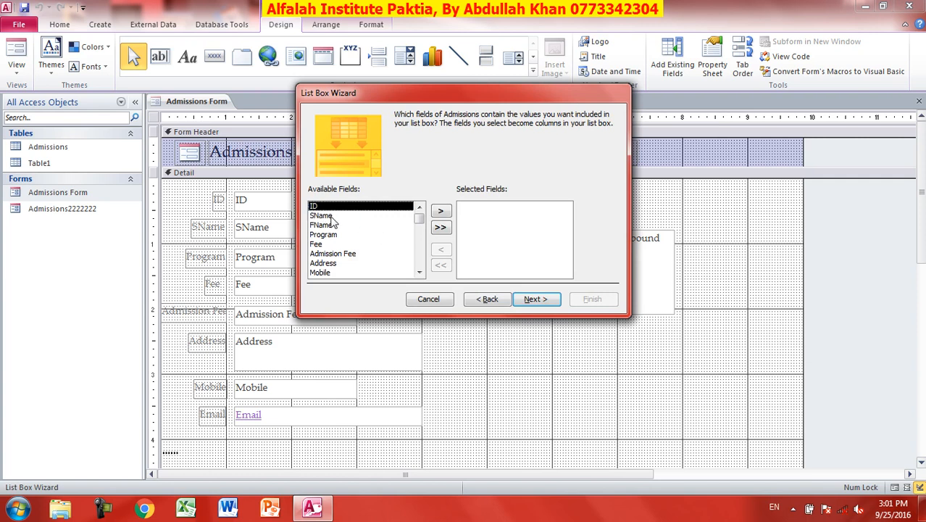
- Include only the ID field in the list box, finish the wizard with the label ID1, and show the form in Form View
click(440, 212)
click(535, 298)
click(536, 299)
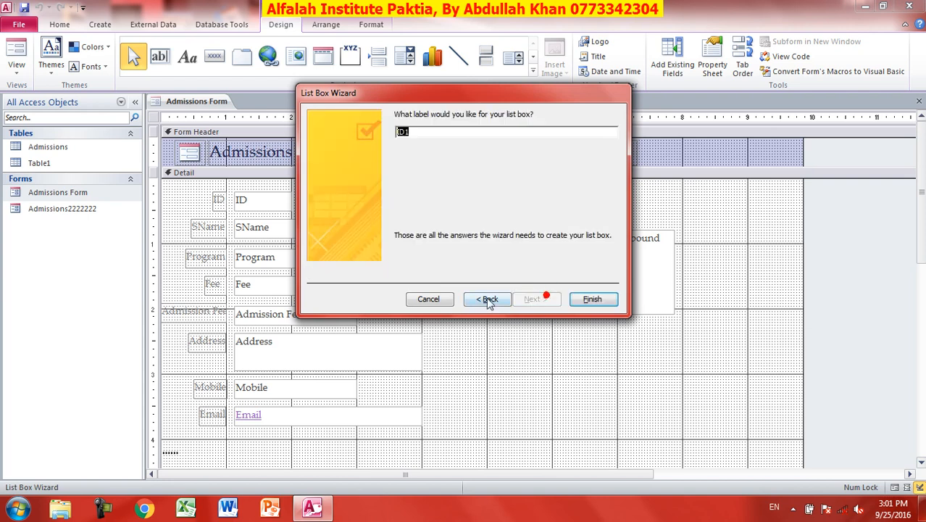
click(591, 299)
click(16, 51)
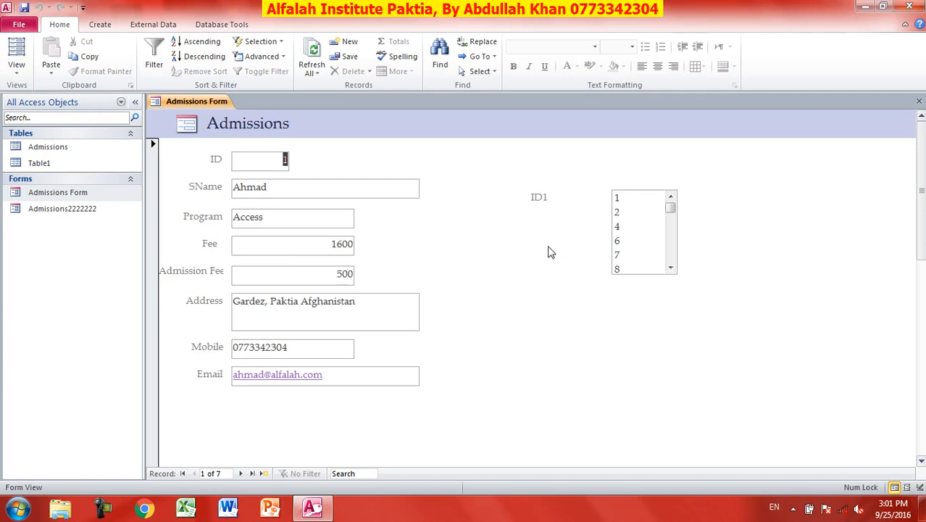
- Test the record lookup by selecting different IDs in the ID1 list box, ending with 7
click(670, 267)
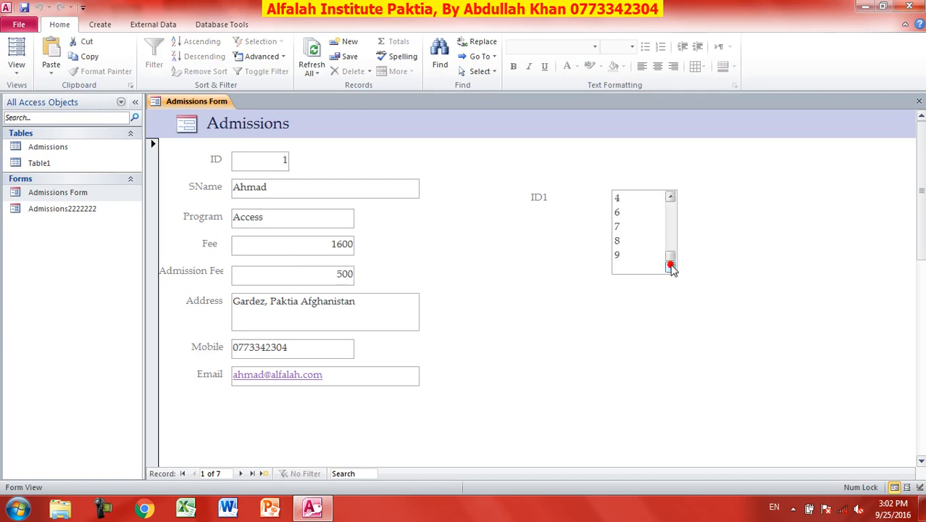
click(671, 199)
click(627, 211)
click(627, 240)
click(626, 226)
click(626, 212)
click(626, 227)
click(626, 254)
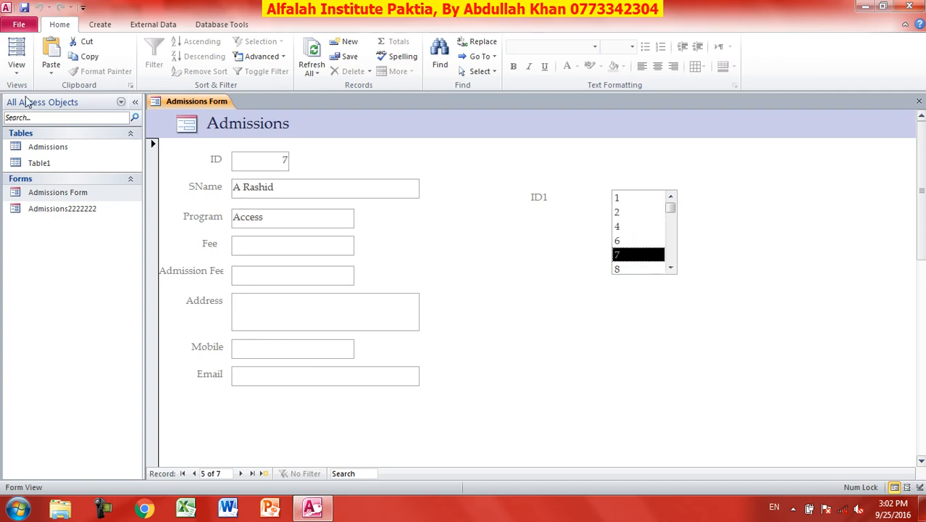
- Delete the ID1 list box from the form in Design View
click(16, 63)
click(29, 154)
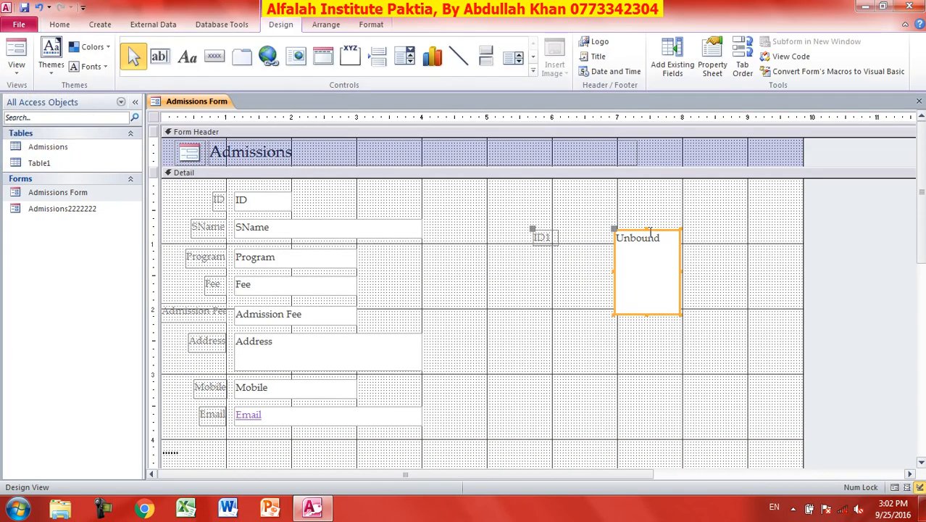
key(Delete)
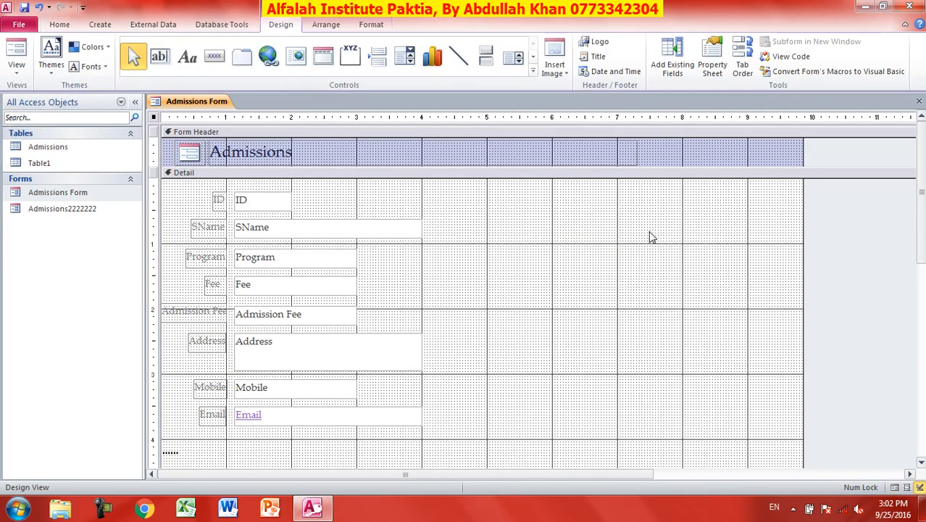
- Draw a rectangle about 9.5 by 4 inches around the Detail fields and show the form in Form View
click(534, 74)
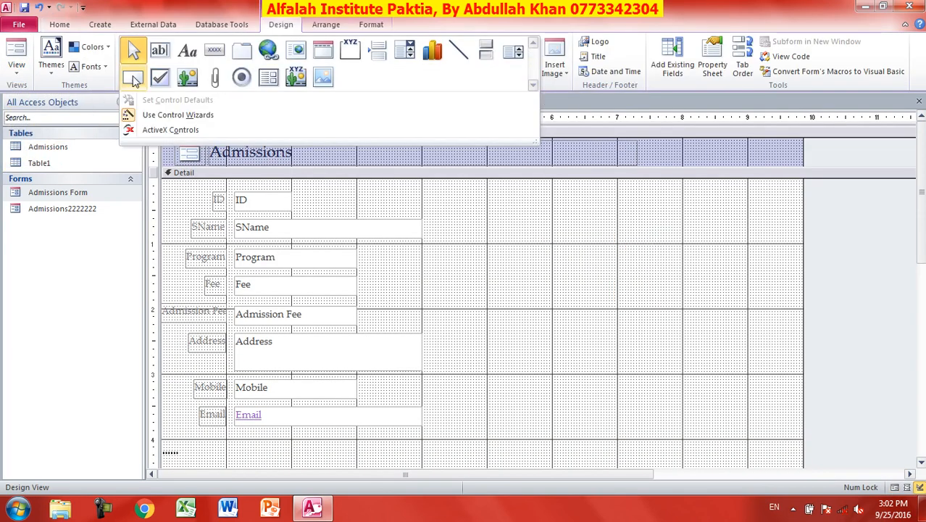
click(133, 79)
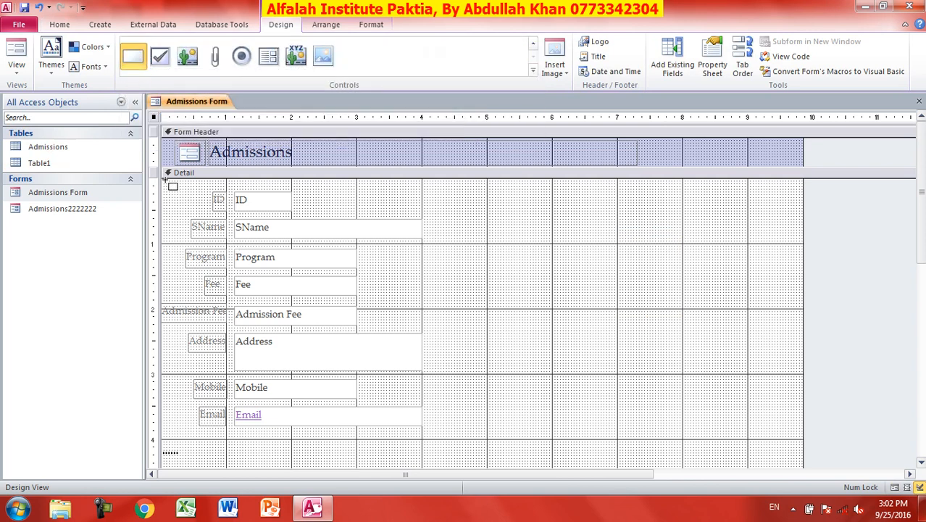
drag(162, 183, 781, 420)
click(14, 48)
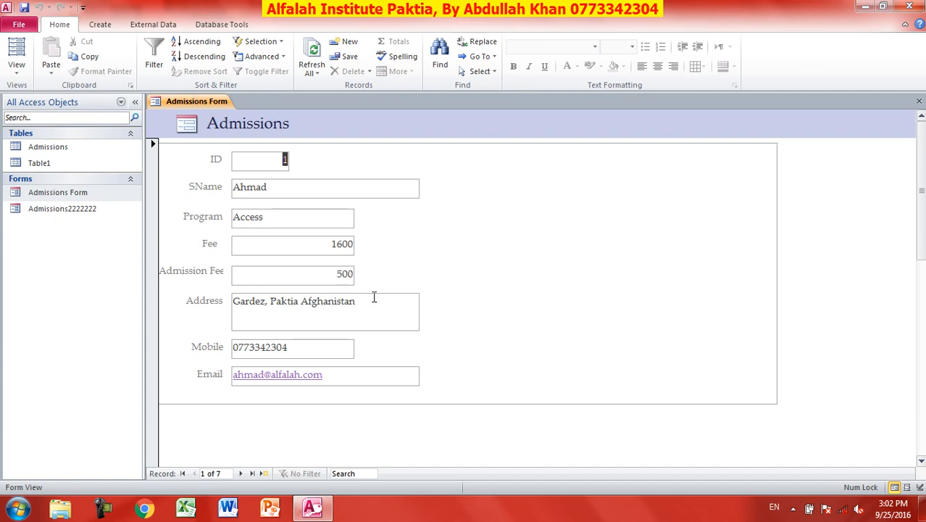
- Delete the rectangle around the Detail fields in Design View
click(16, 73)
click(42, 155)
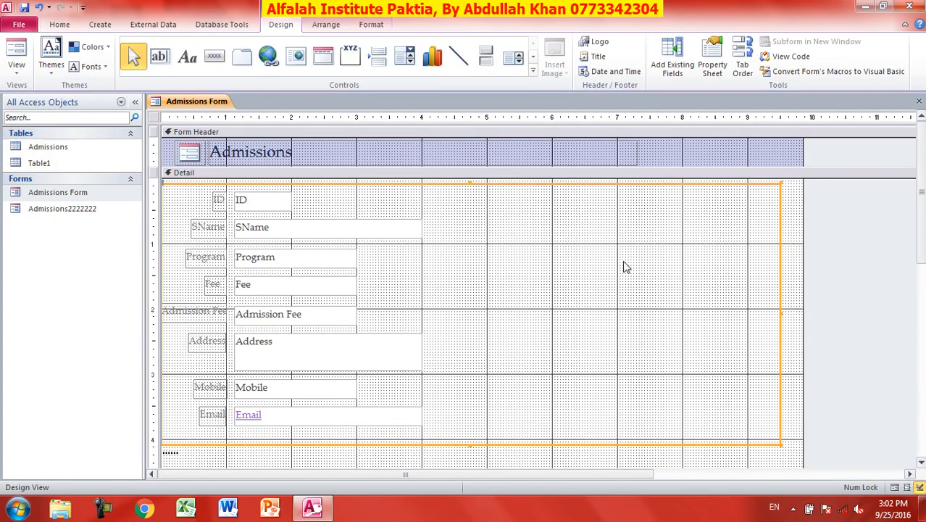
click(585, 215)
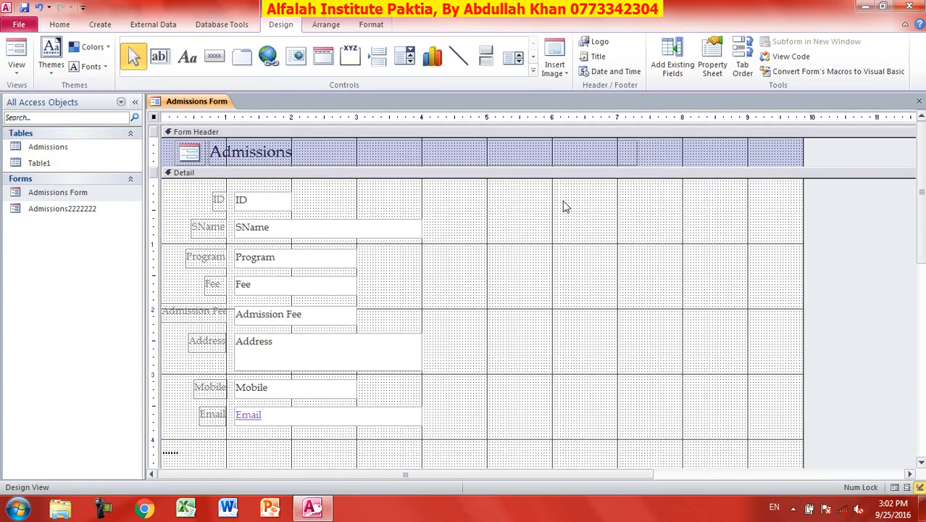
- Draw an unbound object frame about 3.8 by 3.2 inches beside the fields, set to create from file, and browse for the file
click(533, 71)
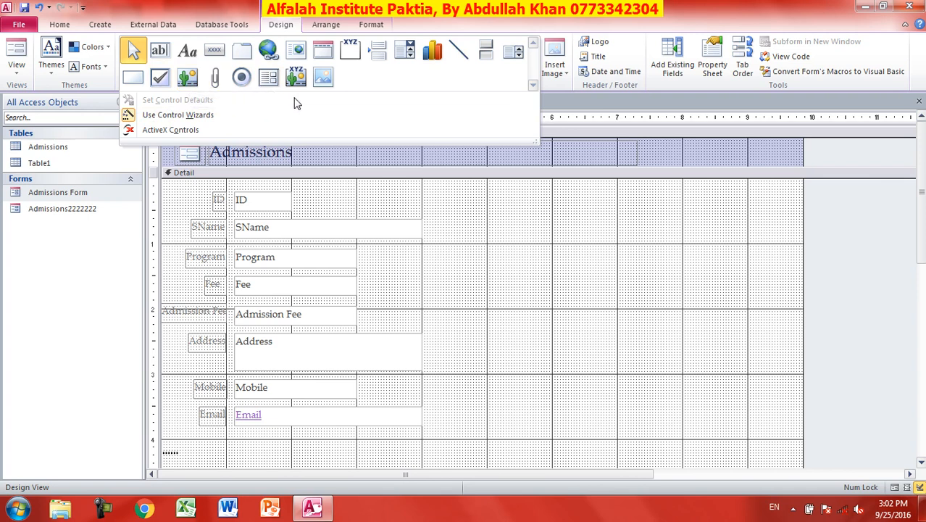
click(188, 78)
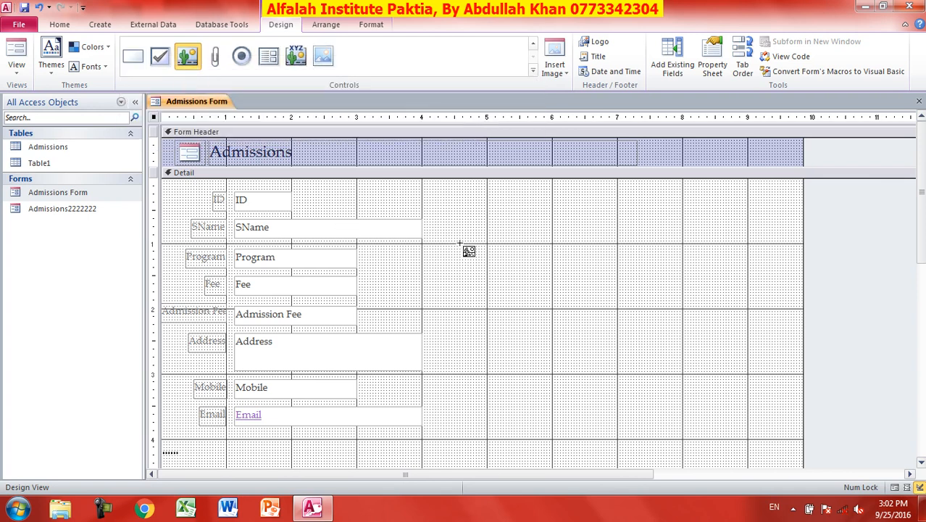
drag(499, 211, 745, 416)
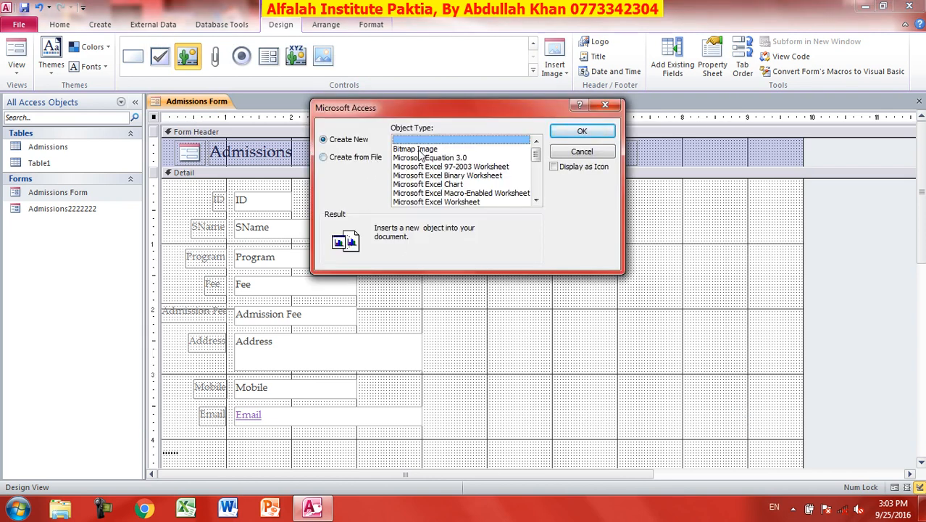
click(331, 156)
click(415, 158)
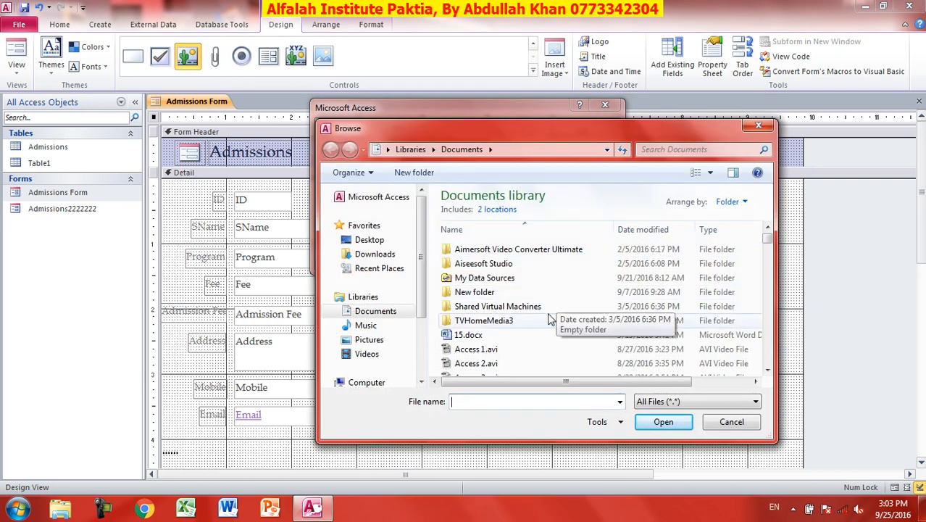
- Look through the Desktop files for an image and open the social folder
click(369, 240)
click(576, 328)
scroll(576, 328, down, 5)
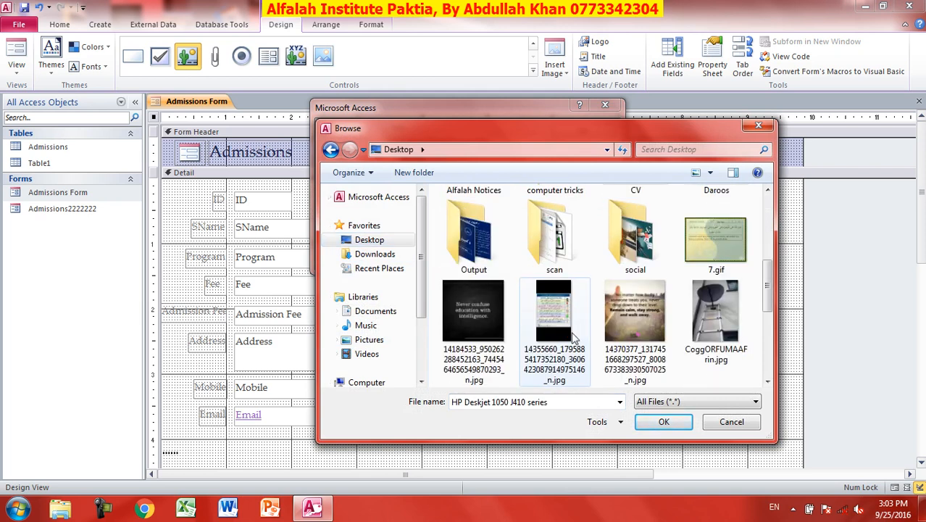
click(712, 345)
scroll(710, 337, down, 3)
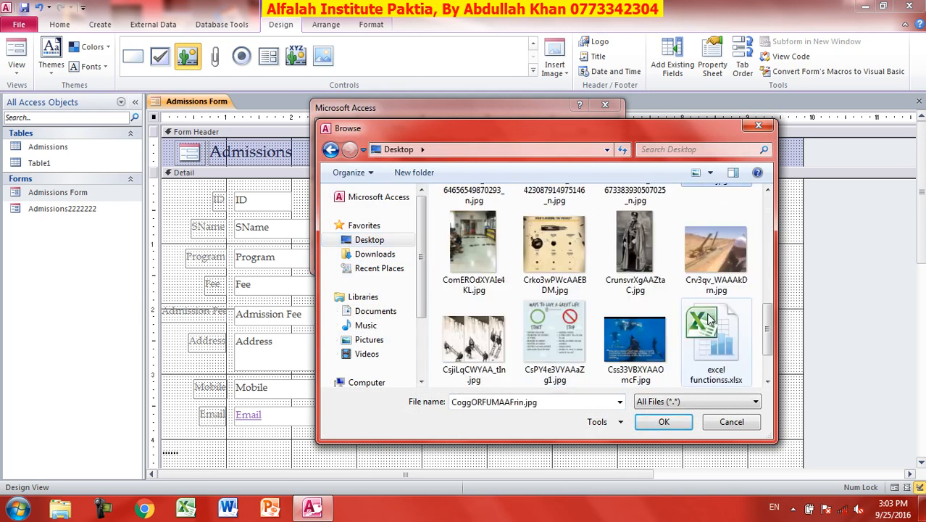
scroll(692, 321, up, 4)
double_click(623, 312)
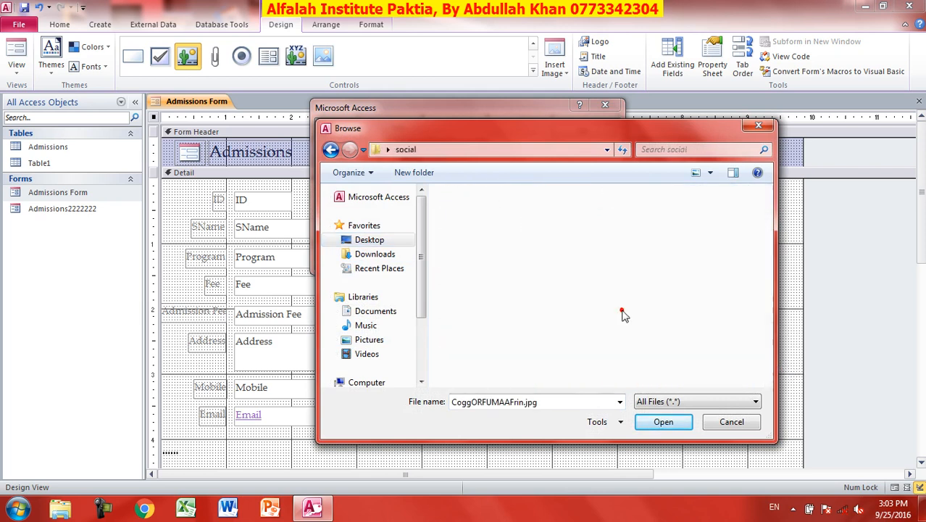
- Find CrMuC-WWgAAC24F.jpg in the social folder and insert it into the unbound object frame
click(656, 342)
scroll(656, 342, down, 6)
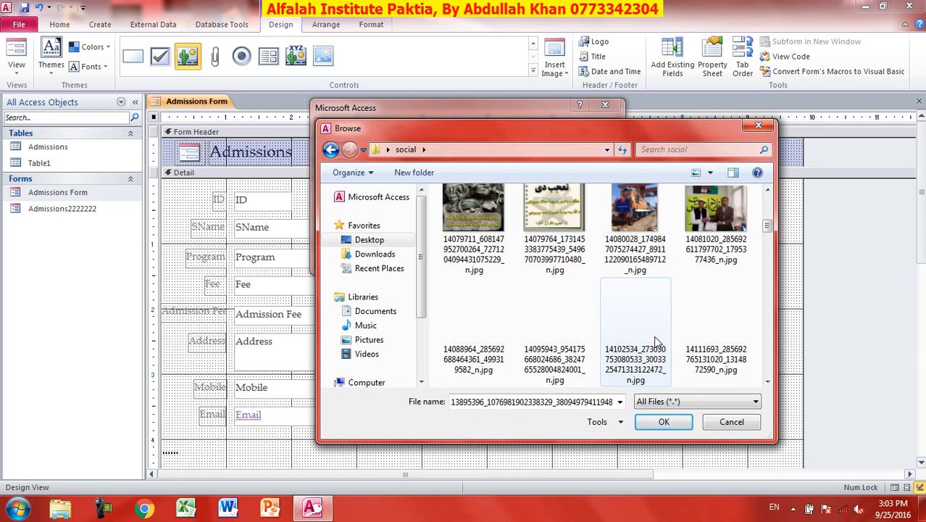
scroll(656, 343, down, 10)
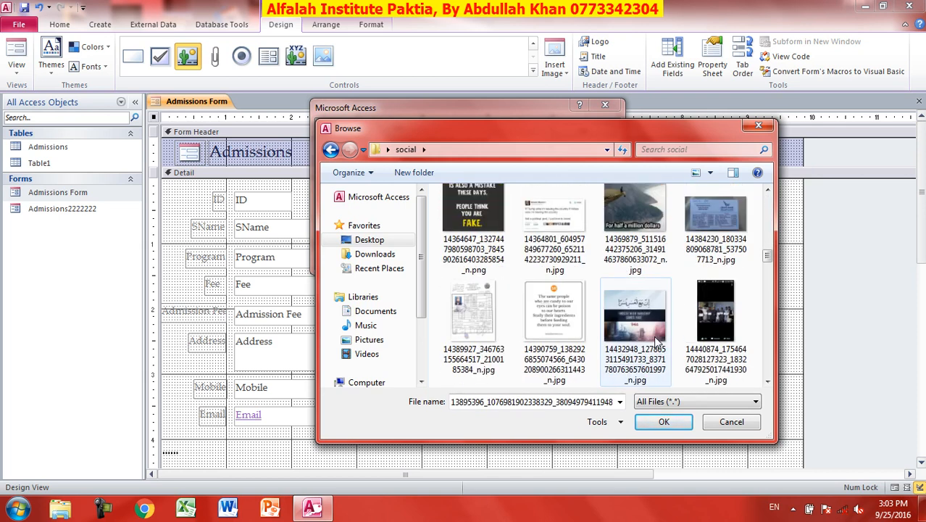
scroll(656, 342, down, 10)
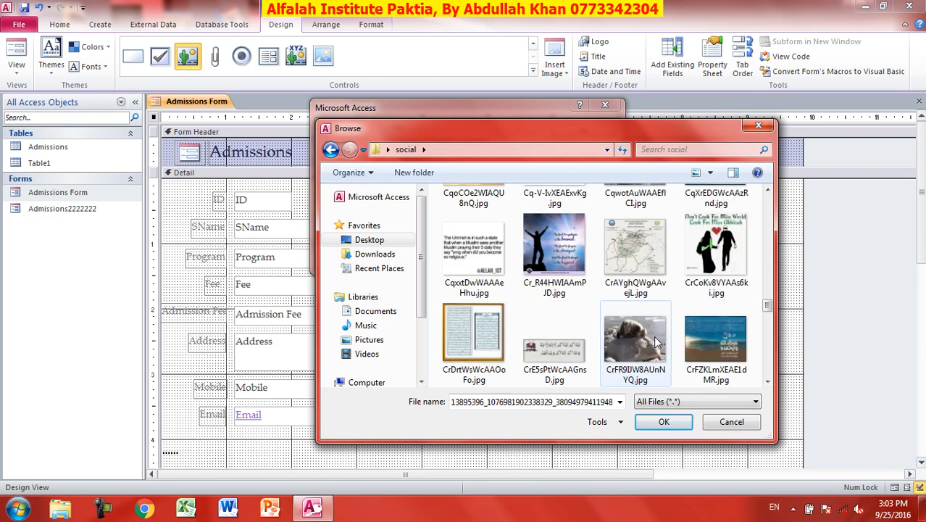
double_click(715, 227)
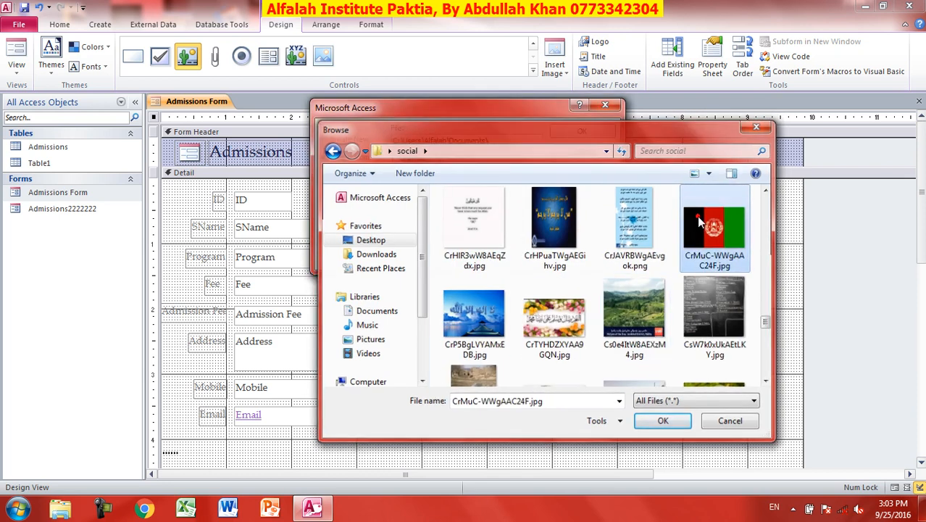
click(580, 133)
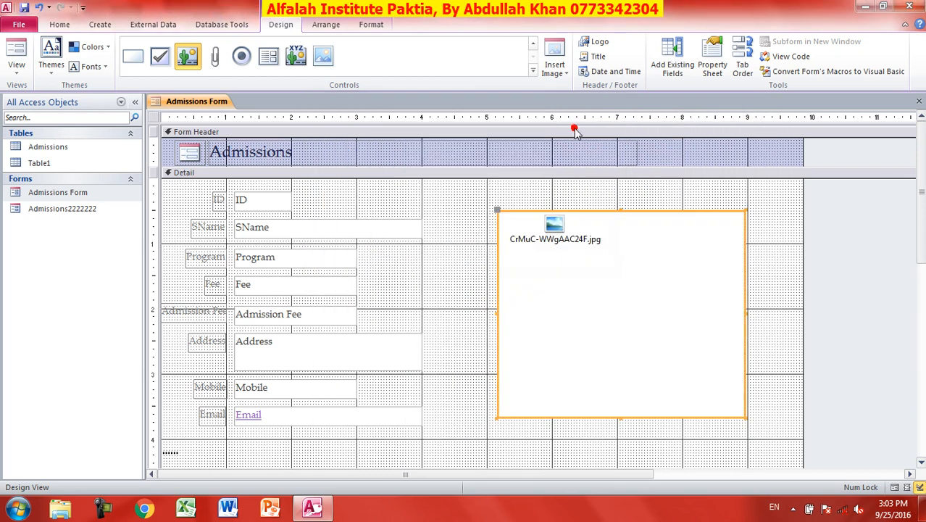
- Show the form in Form View to check the inserted object, and minimize the Access window to reach the desktop
click(16, 51)
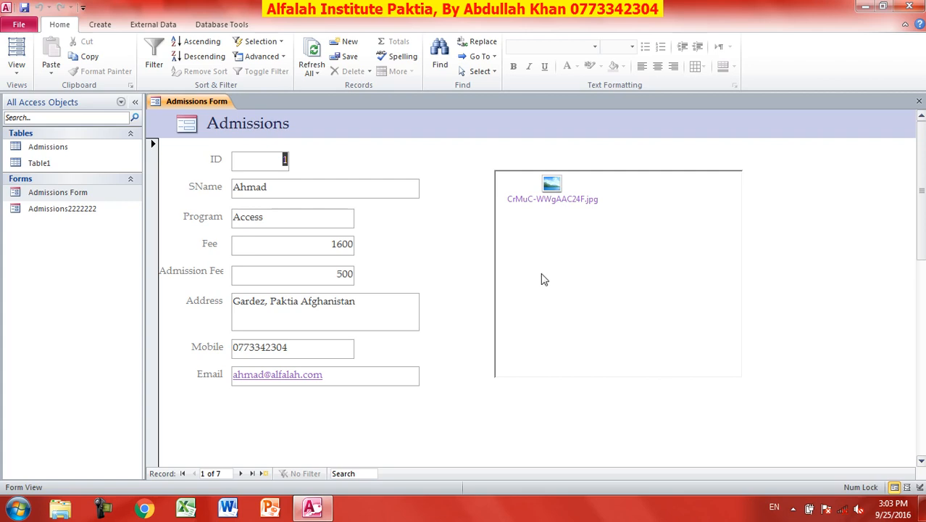
click(865, 6)
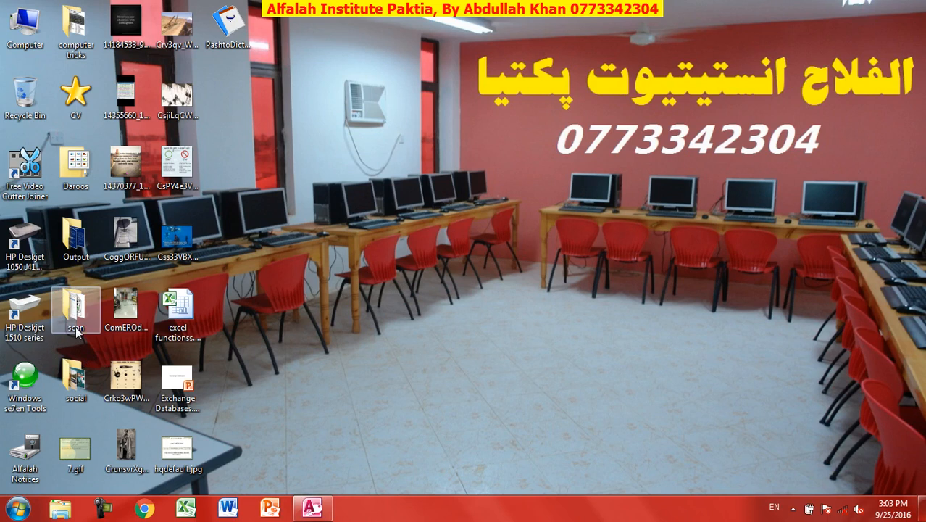
- Copy CrMuC-WWgAAC24F.jpg from the social folder and paste it onto the desktop
double_click(87, 392)
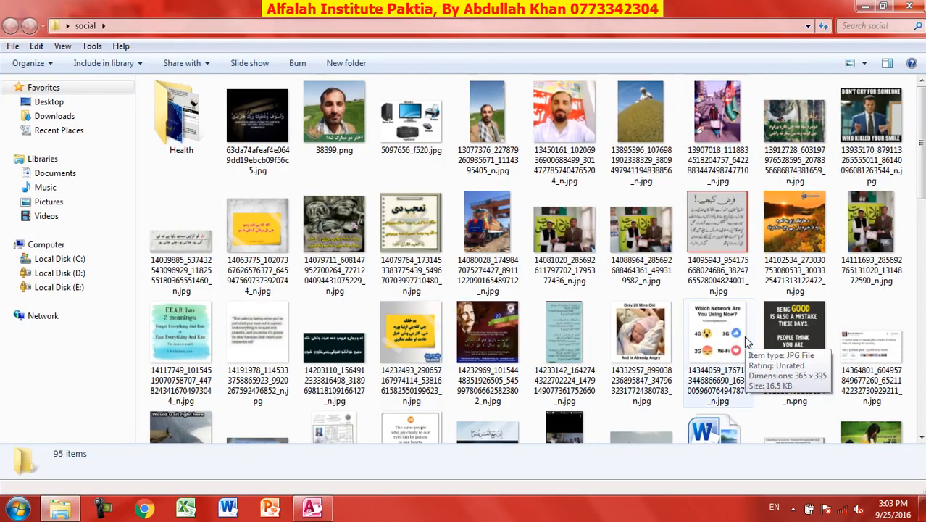
scroll(748, 342, down, 3)
scroll(748, 342, down, 3)
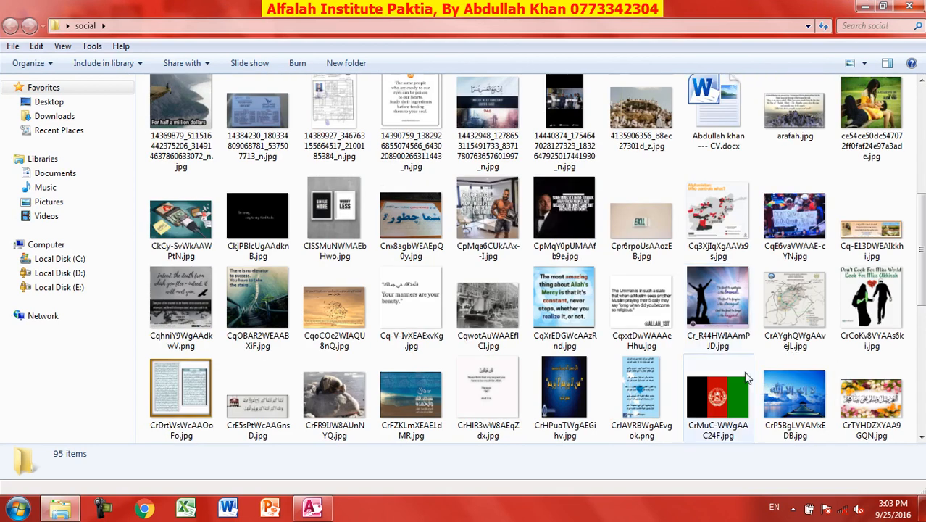
click(735, 404)
right_click(736, 403)
click(714, 413)
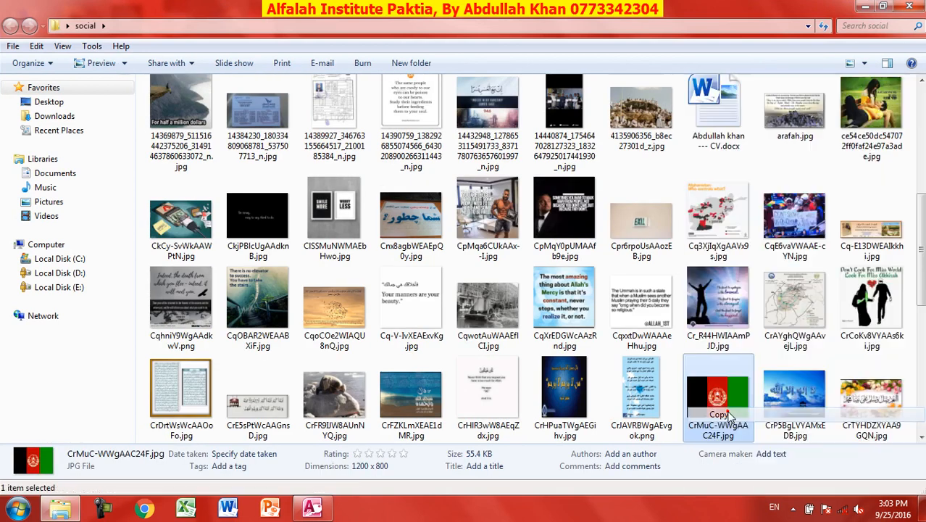
click(910, 6)
right_click(242, 138)
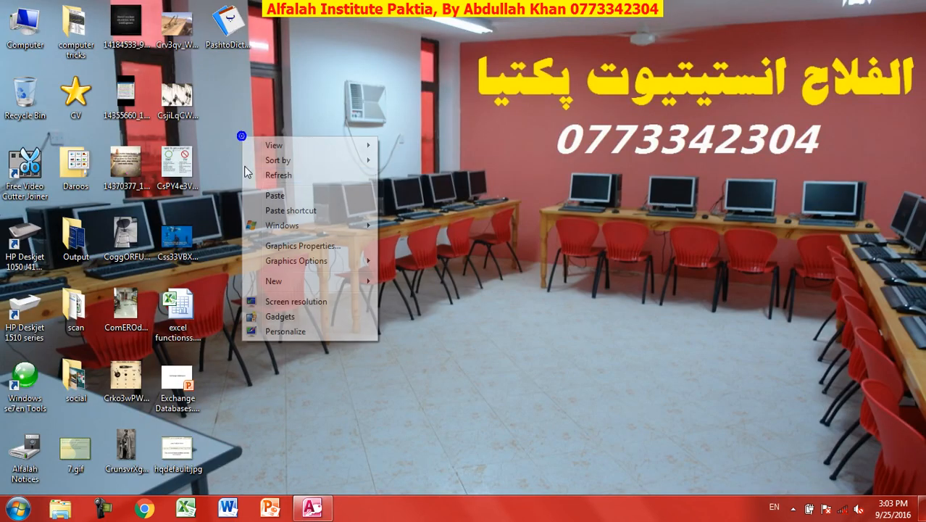
click(267, 194)
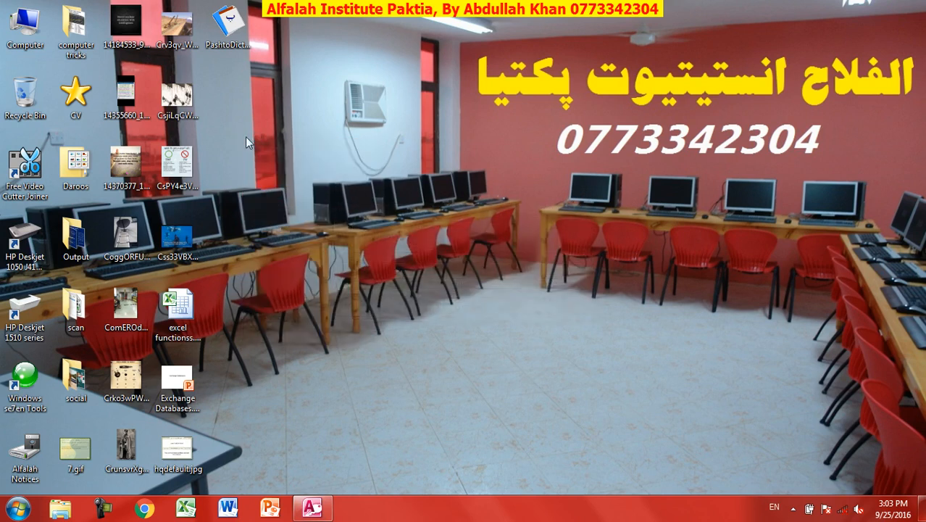
- Open the desktop copy of CrMuC-WWgAAC24F.jpg for editing in Paint and choose 256 Color Bitmap as the format for saving it
right_click(235, 103)
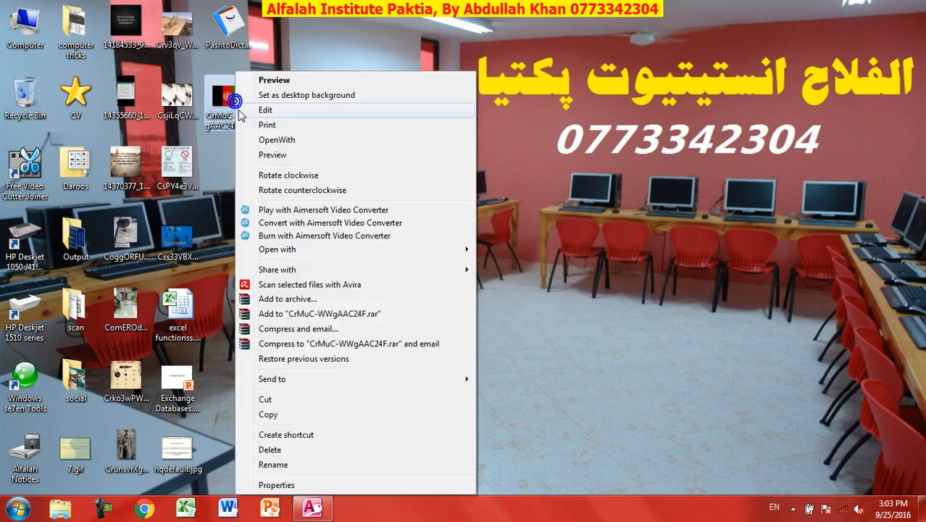
click(275, 113)
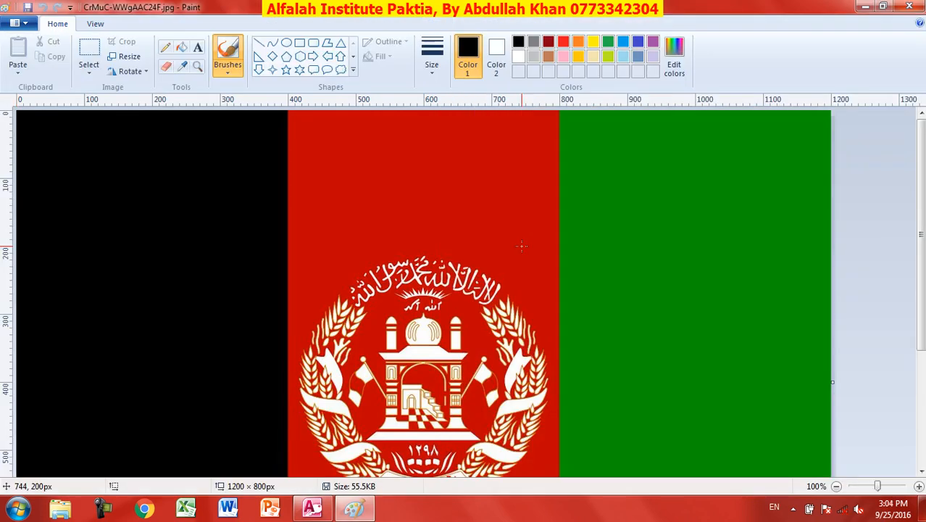
click(20, 23)
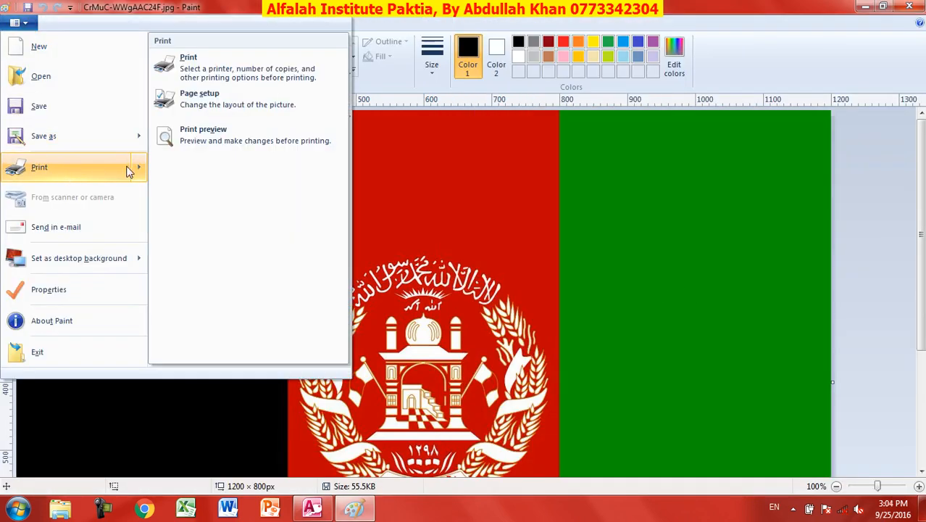
mouse_move(136, 136)
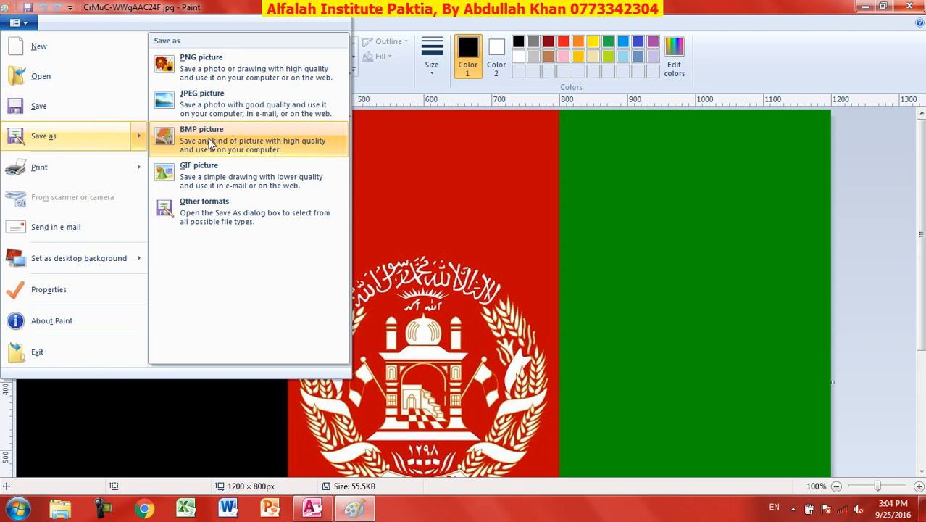
click(46, 139)
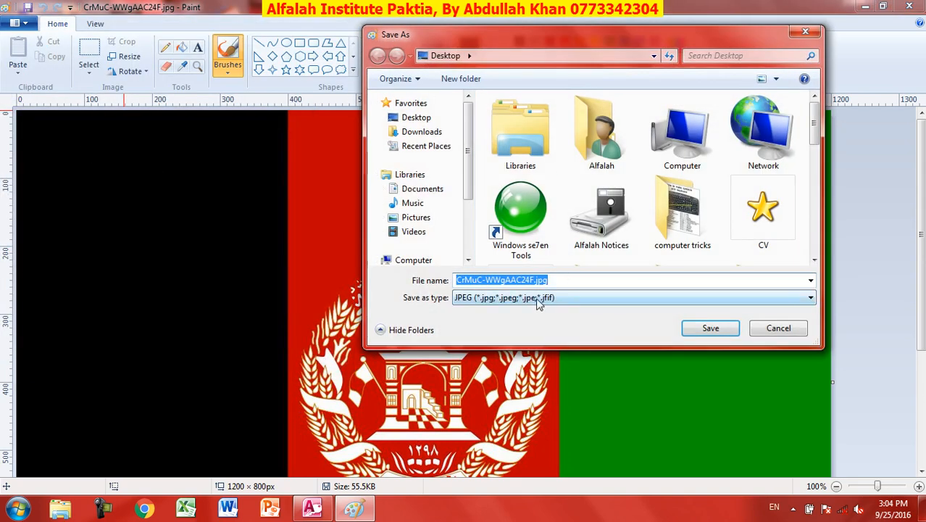
click(539, 298)
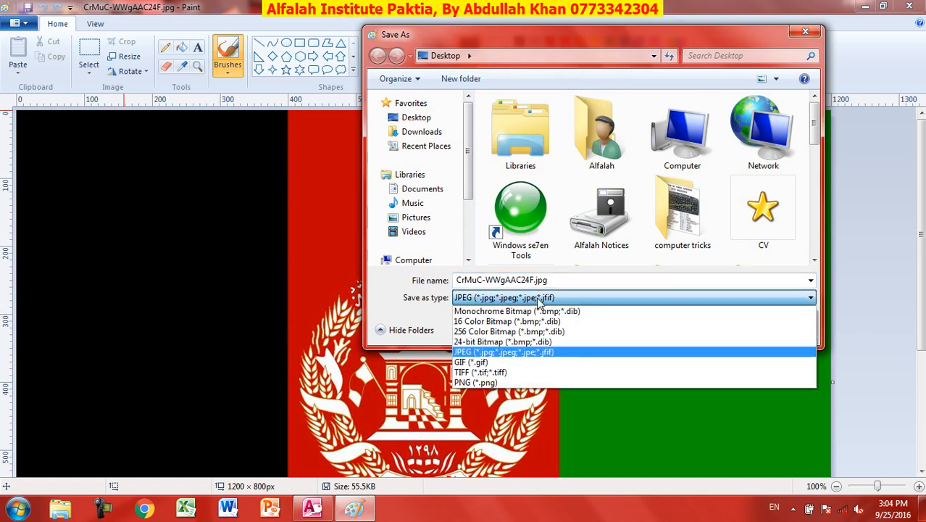
click(498, 332)
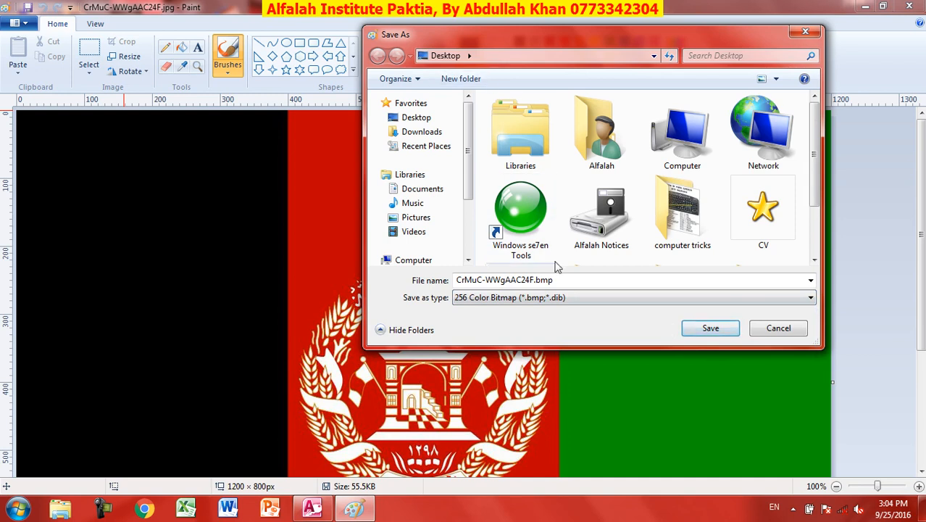
- Save the bitmap to the Desktop under the name Beragh, accept the reduced color quality, and close Paint
click(510, 280)
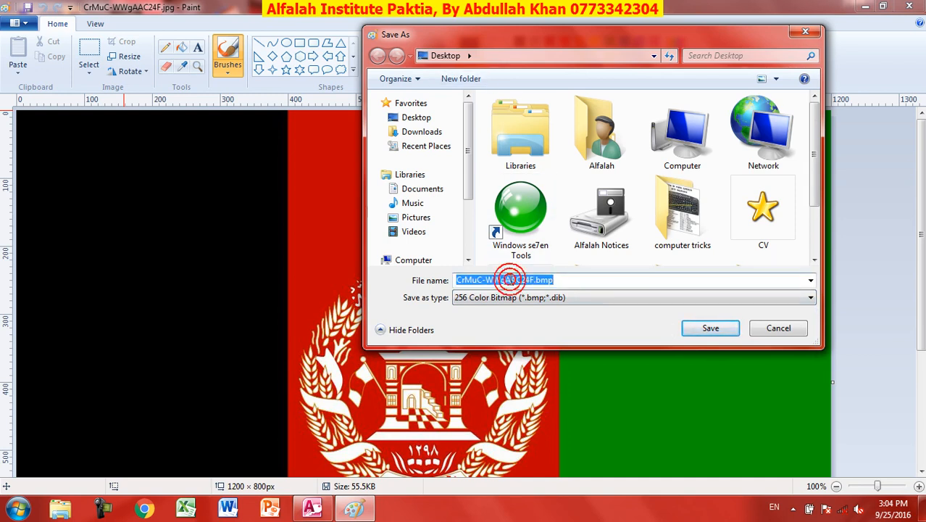
text(Beragh)
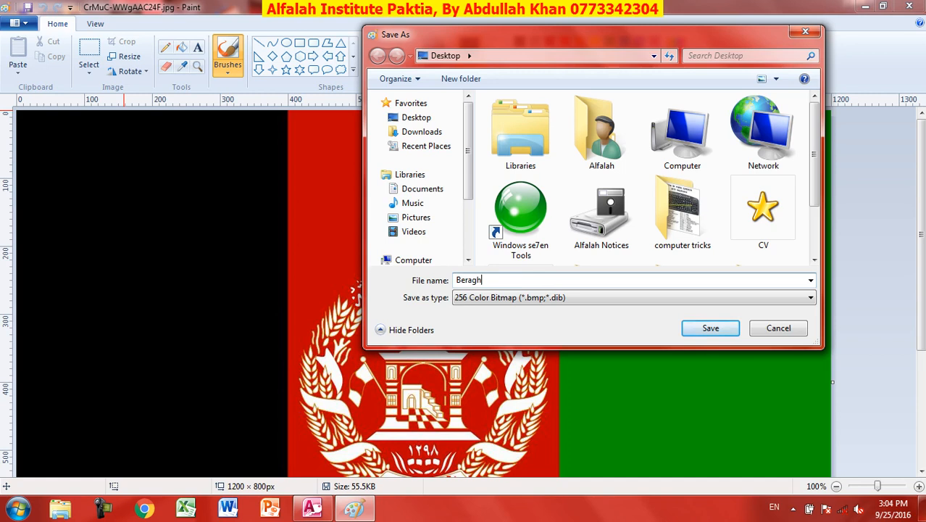
key(Return)
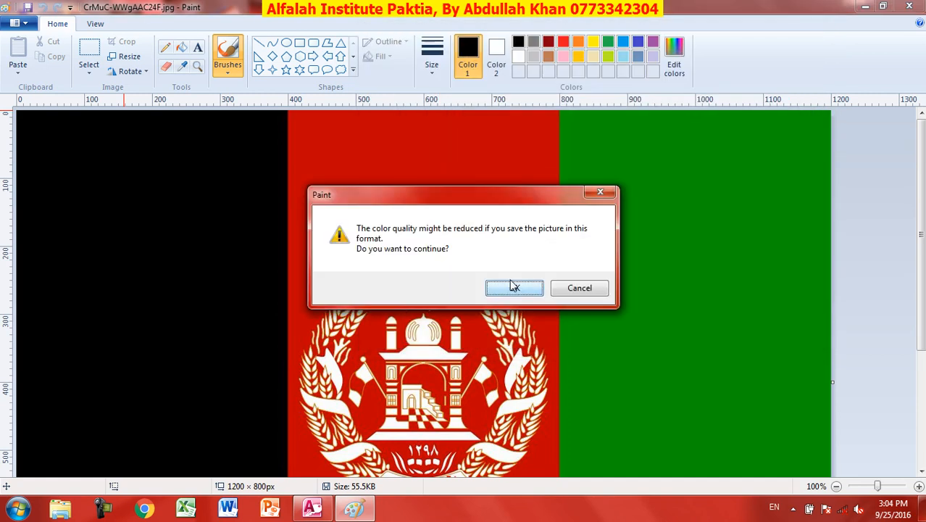
click(525, 288)
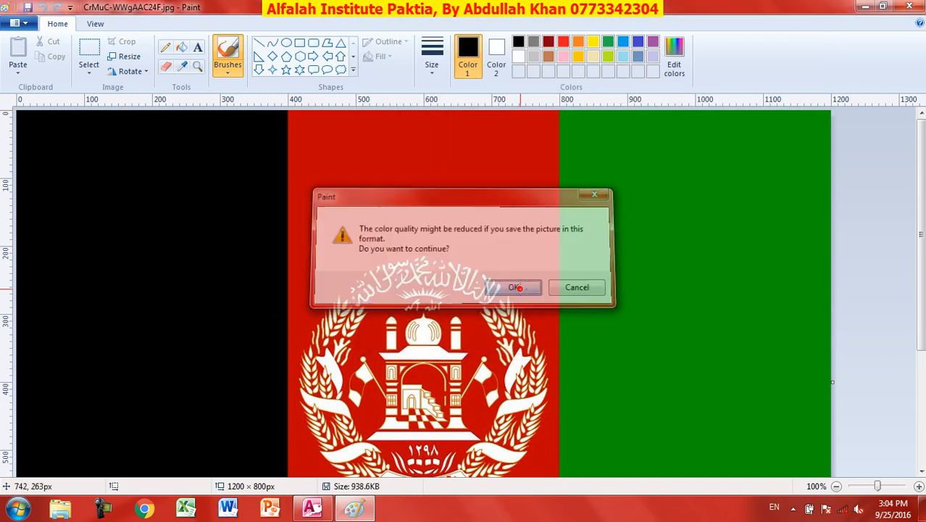
click(910, 7)
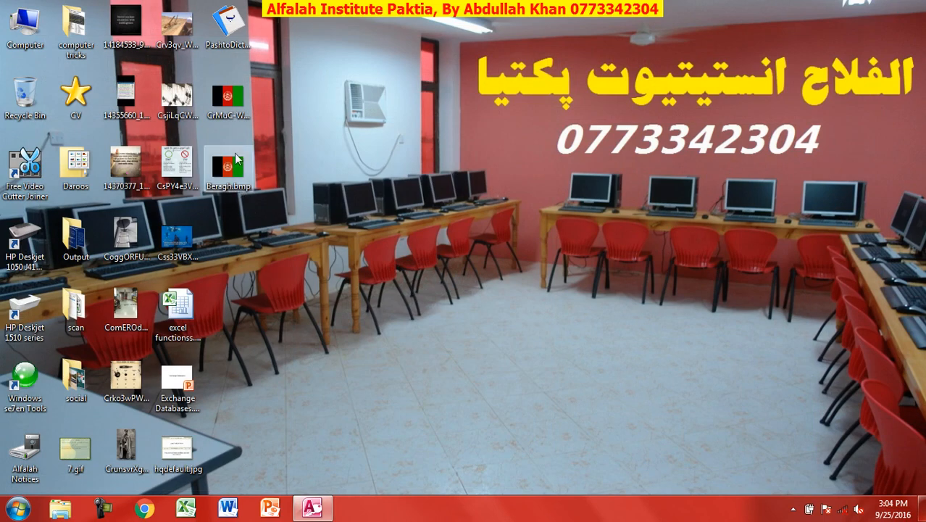
- Switch back to Access and show the Admissions Form in Design View
click(229, 97)
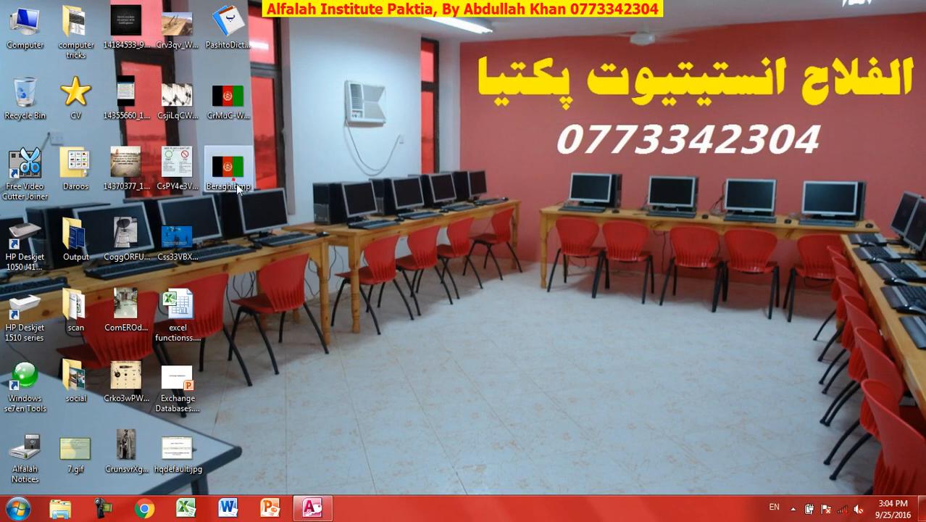
click(312, 508)
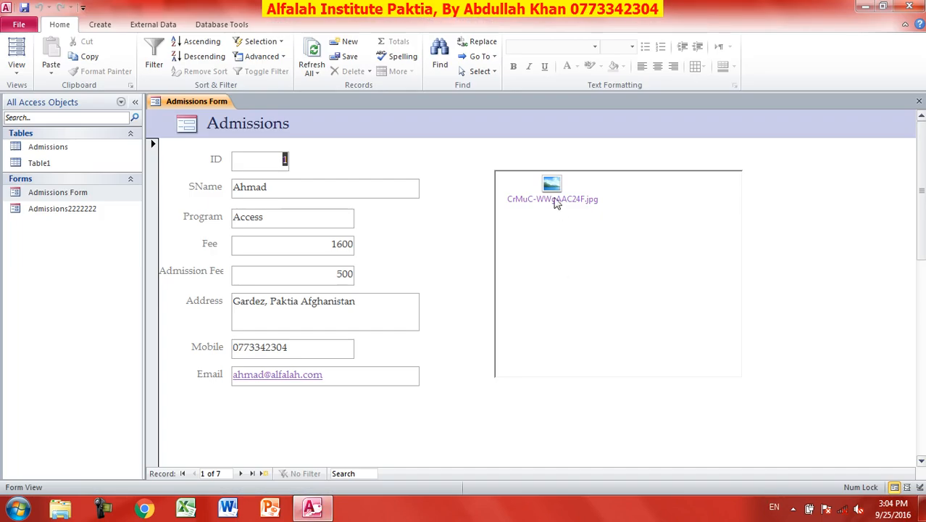
click(16, 67)
click(50, 154)
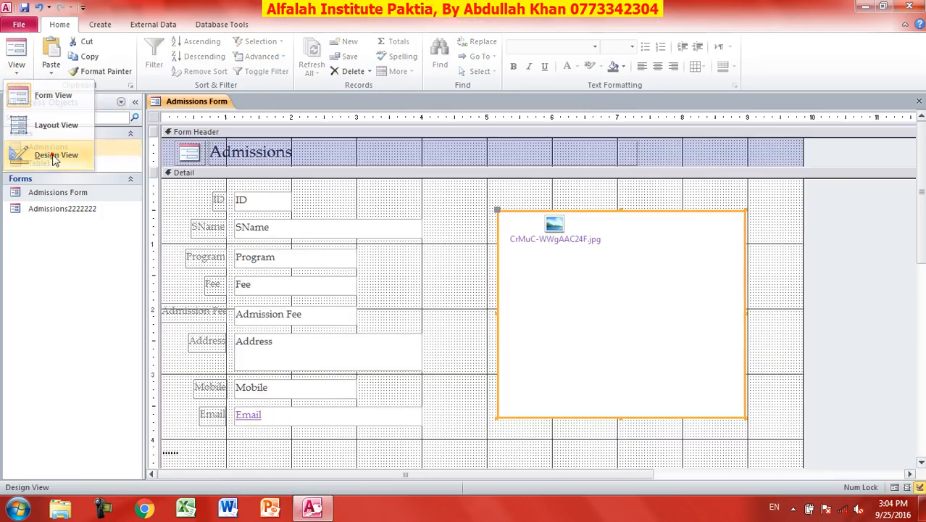
- Open the picture embedded in the unbound object frame in the photo viewer and close the viewer
click(584, 255)
click(553, 224)
click(648, 248)
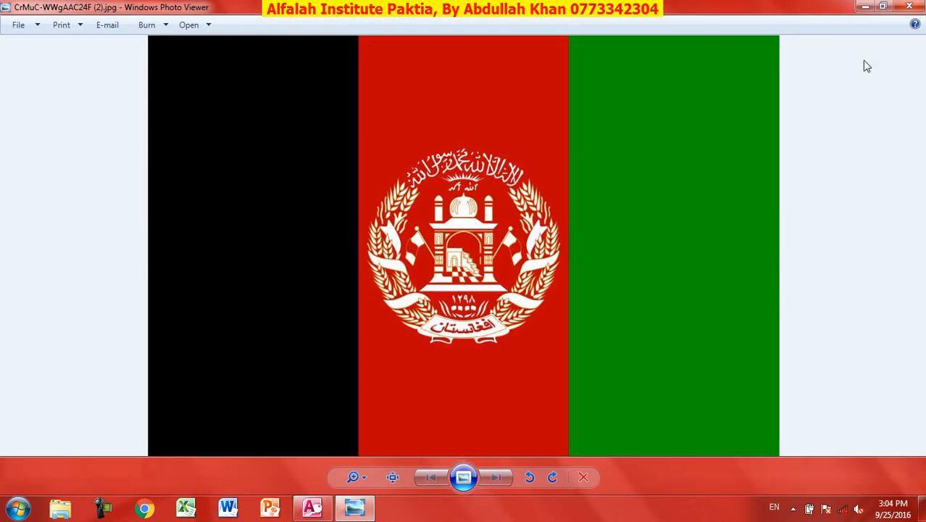
click(911, 6)
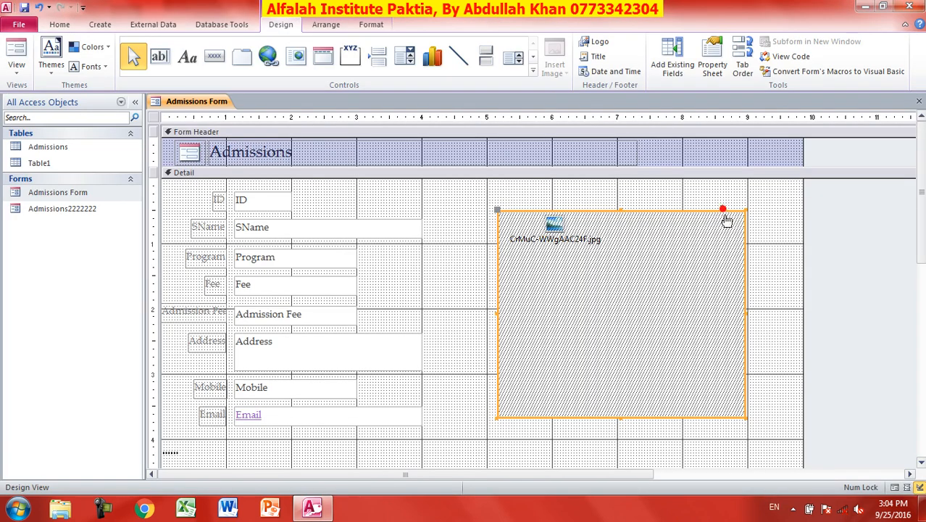
- Examine the data properties of the unbound object frame, including Source Doc and Source Item, and close the property sheet
click(712, 59)
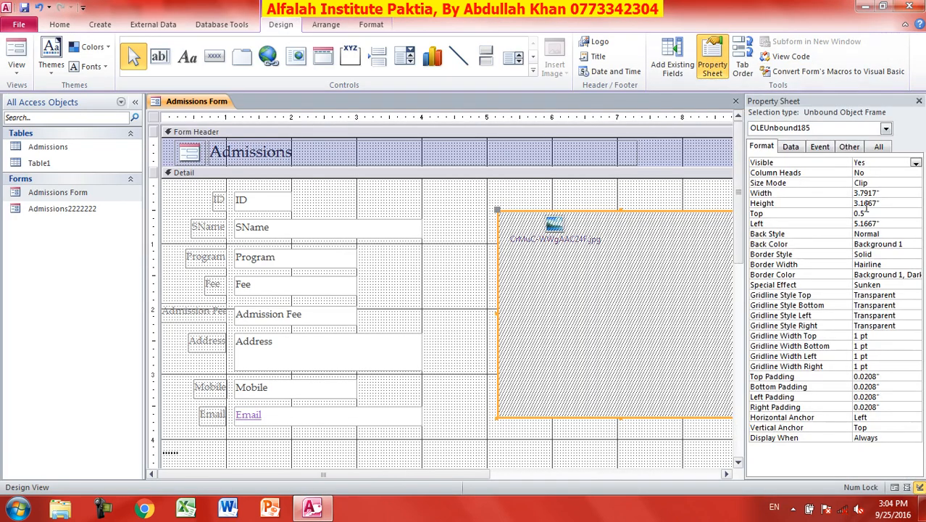
click(803, 147)
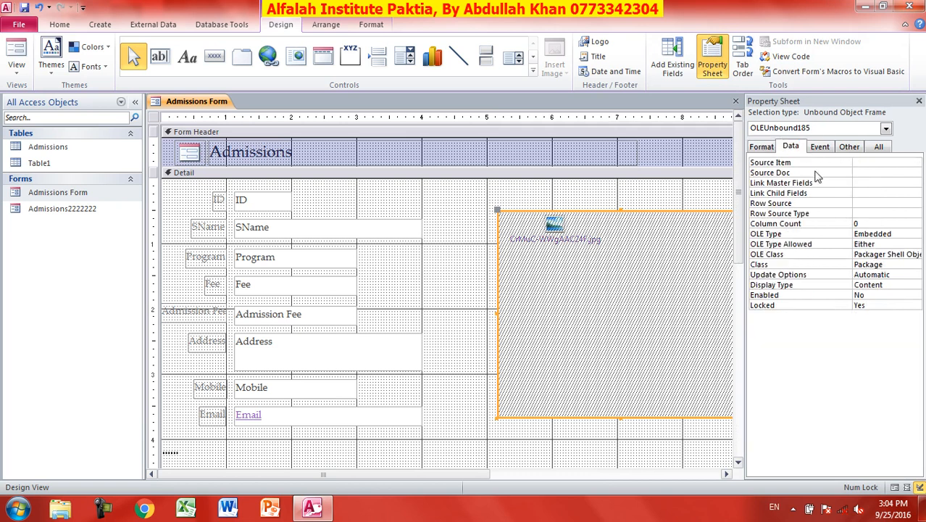
click(800, 173)
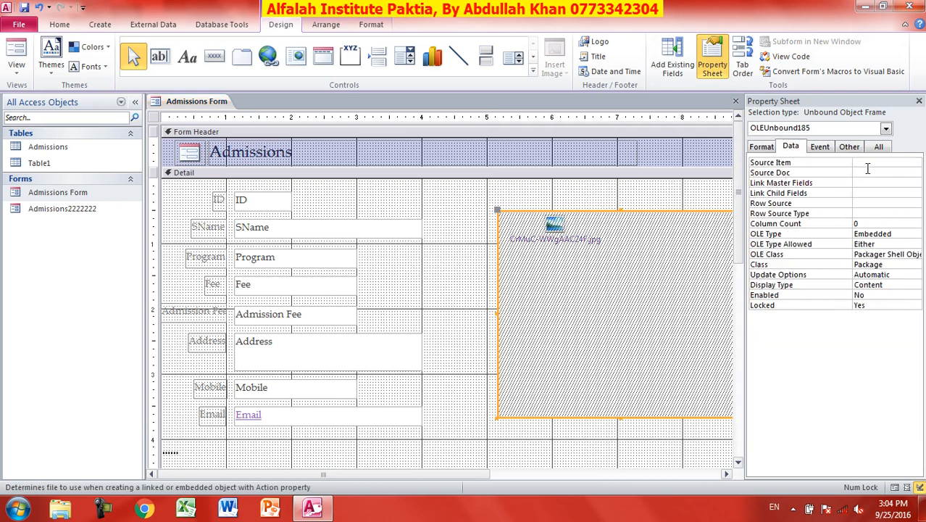
click(865, 162)
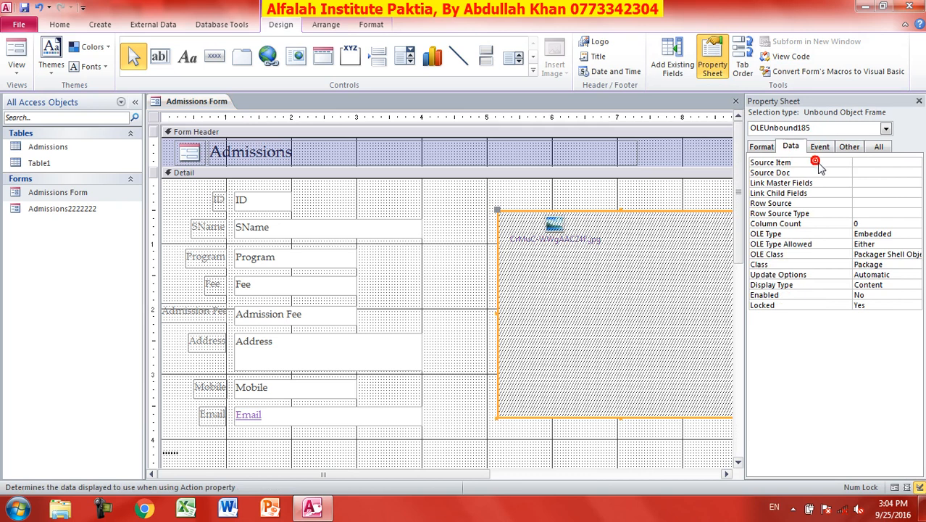
click(919, 102)
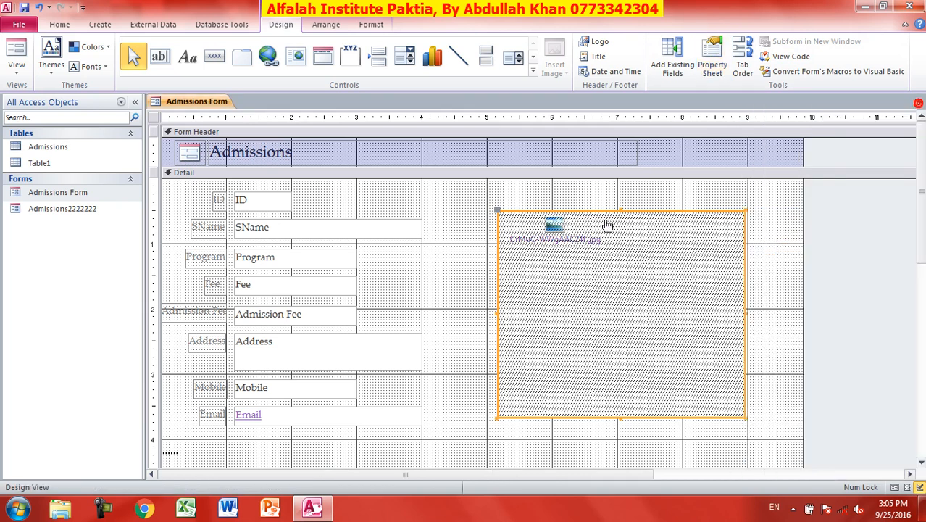
- Replace the old object frame with a new unbound one about 3.3 by 3.1 inches beside the fields, set to create from file
key(Delete)
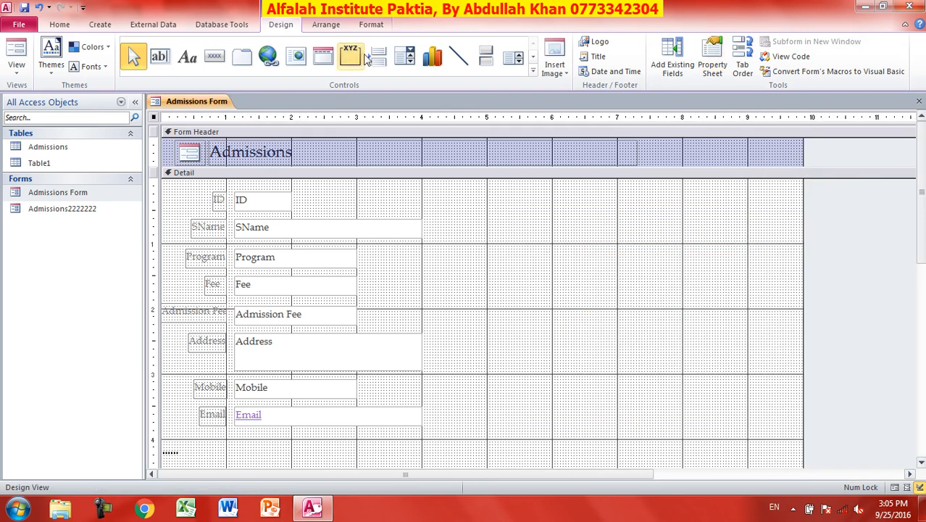
click(533, 72)
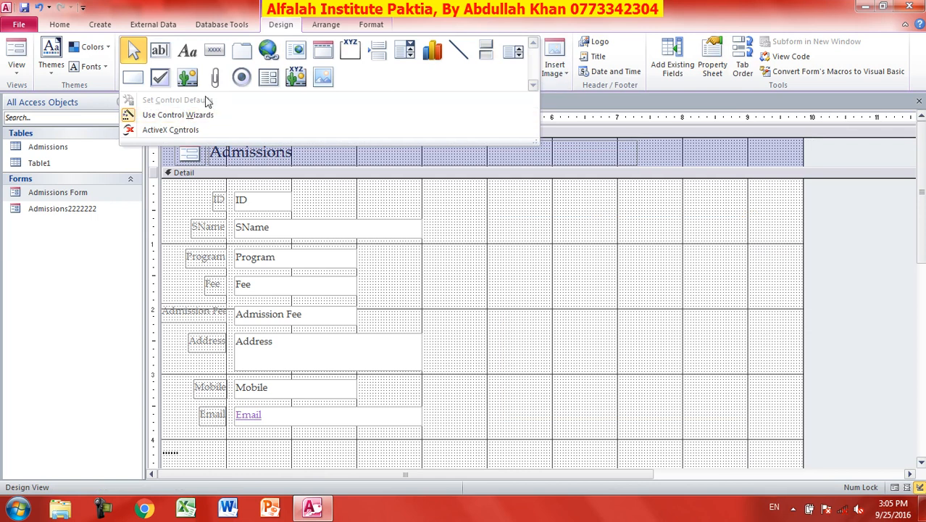
click(188, 76)
drag(534, 223, 755, 435)
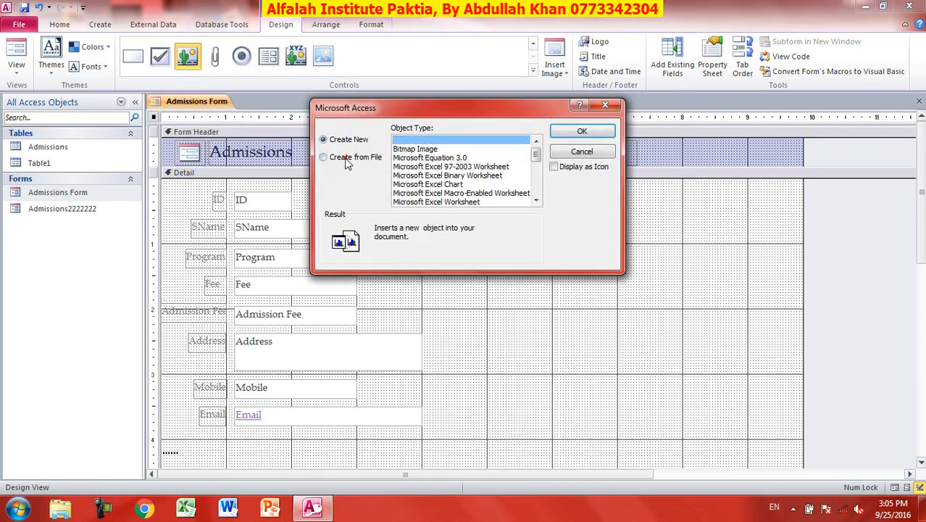
click(348, 157)
click(415, 157)
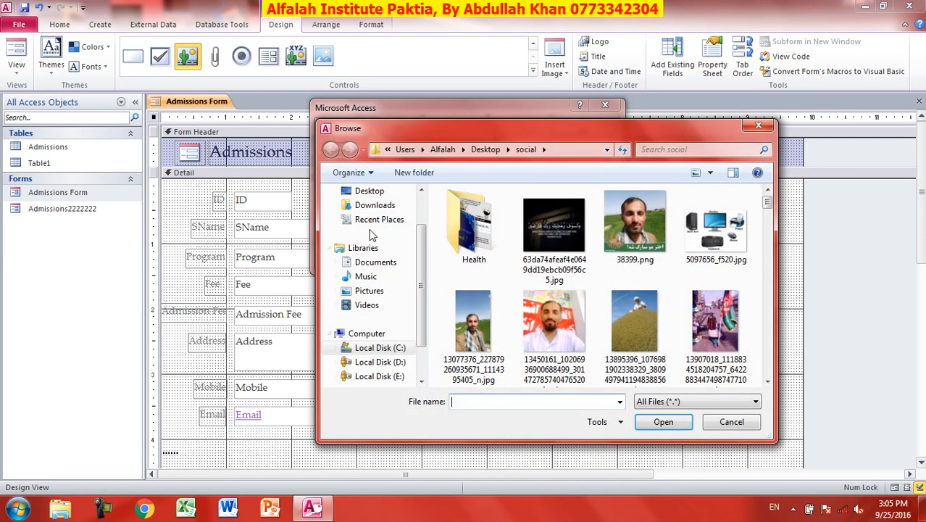
- Insert Beragh.bmp from the Desktop into the new unbound object frame and show the form in Form View
click(362, 191)
click(562, 286)
scroll(583, 303, down, 5)
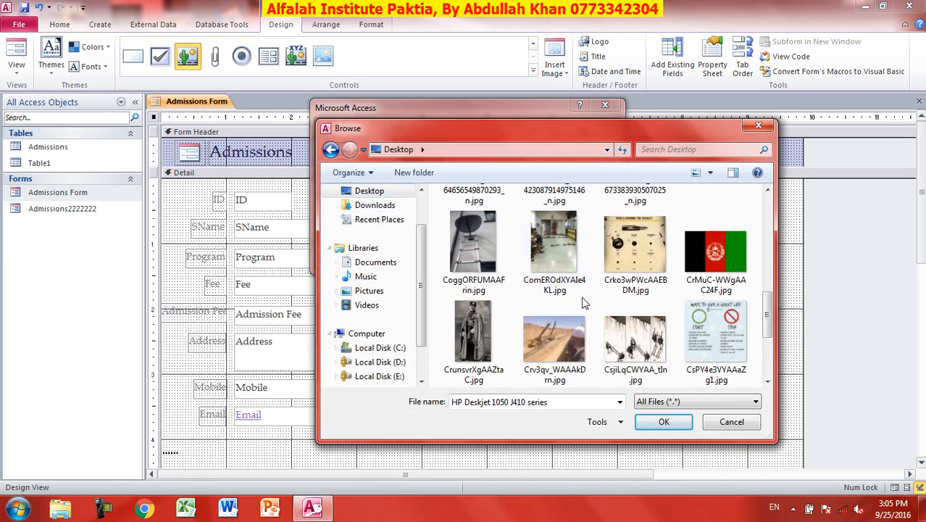
scroll(591, 303, up, 1)
double_click(711, 236)
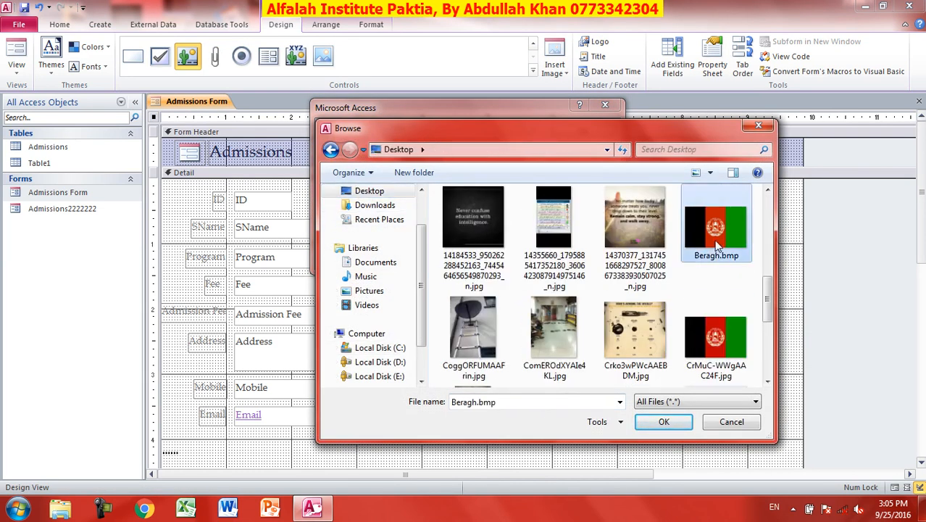
click(573, 128)
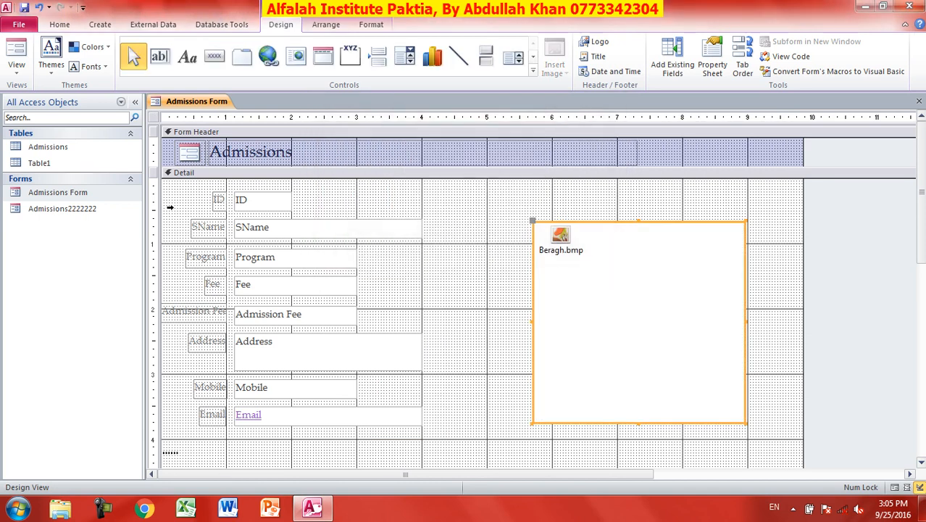
click(16, 49)
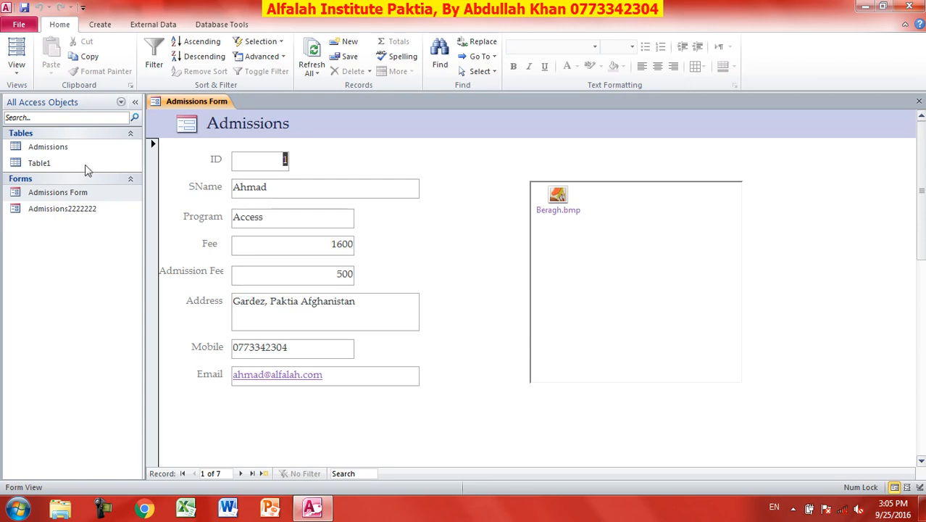
- In Design View, replace the unbound object frame with a bound object frame about 3.5 by 3 inches beside the fields
click(16, 66)
click(54, 161)
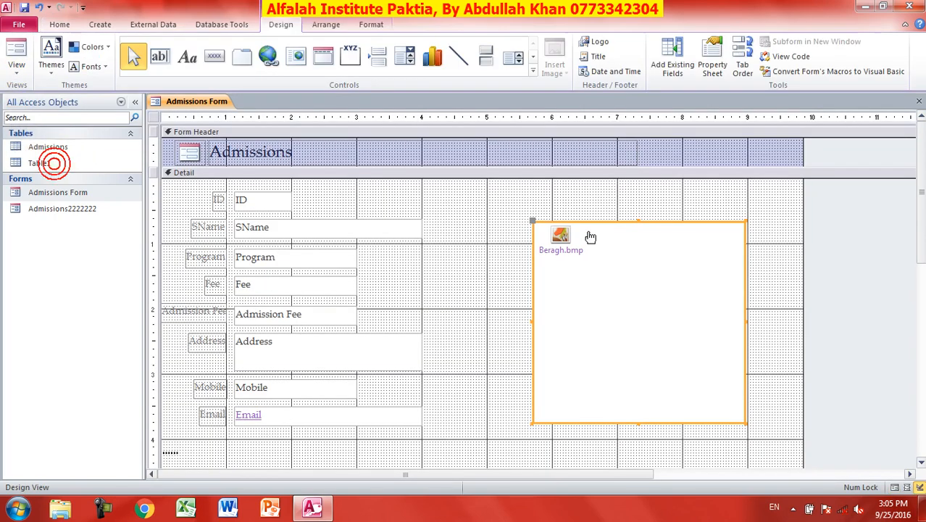
key(Delete)
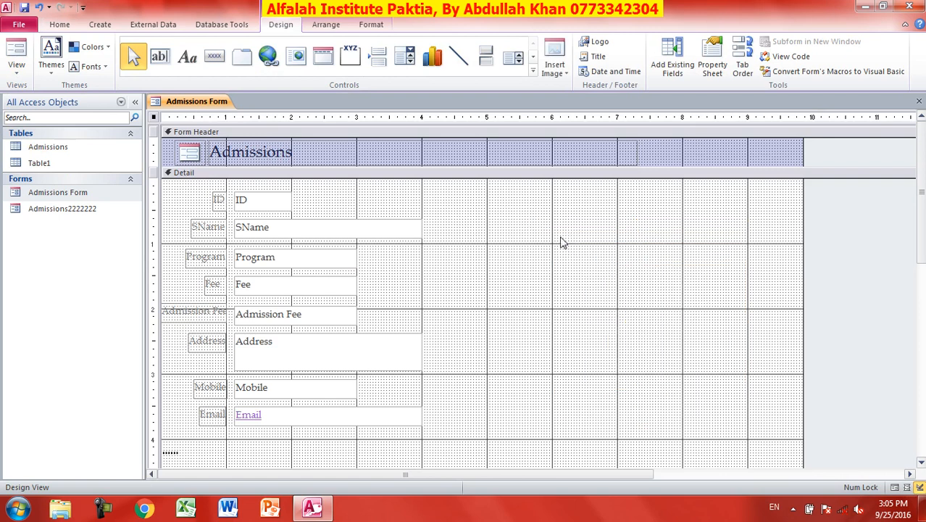
click(533, 71)
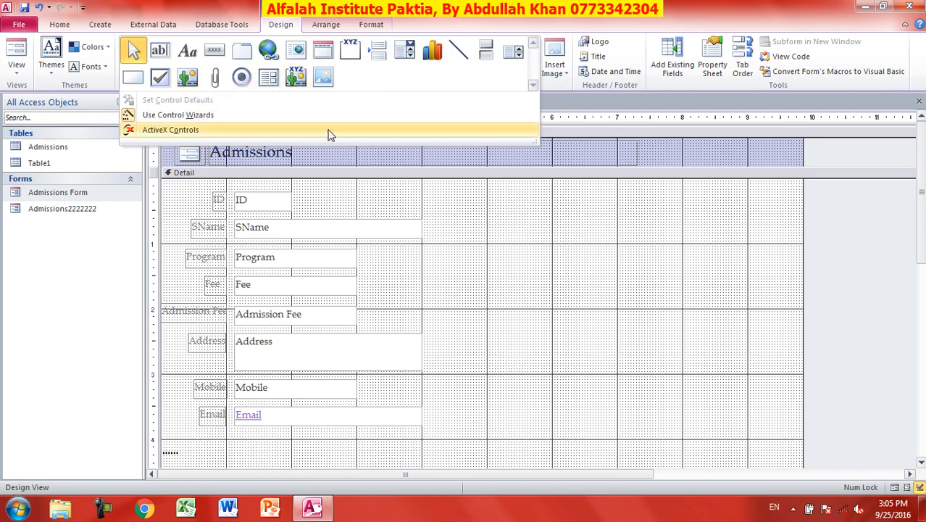
click(297, 81)
drag(508, 223, 738, 416)
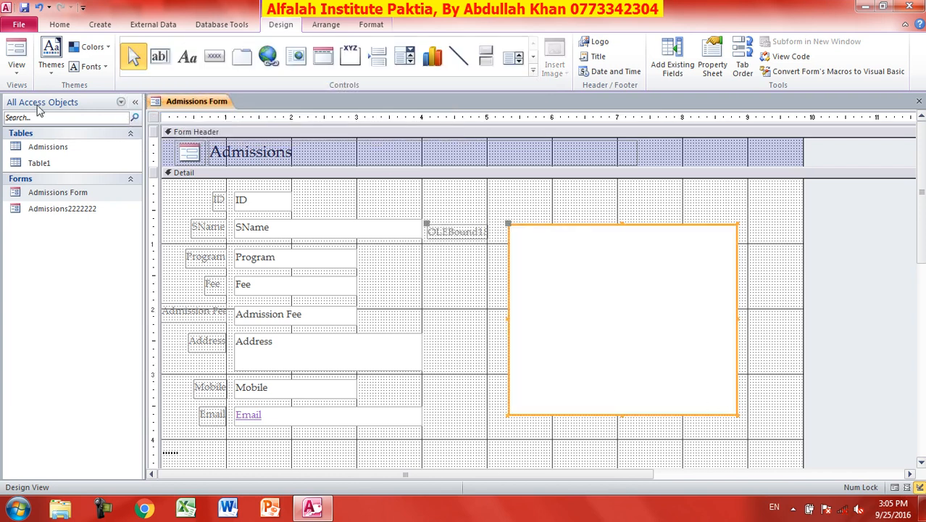
- Show the form in Form View and insert Beragh.bmp from file into the bound object frame
click(16, 52)
click(620, 269)
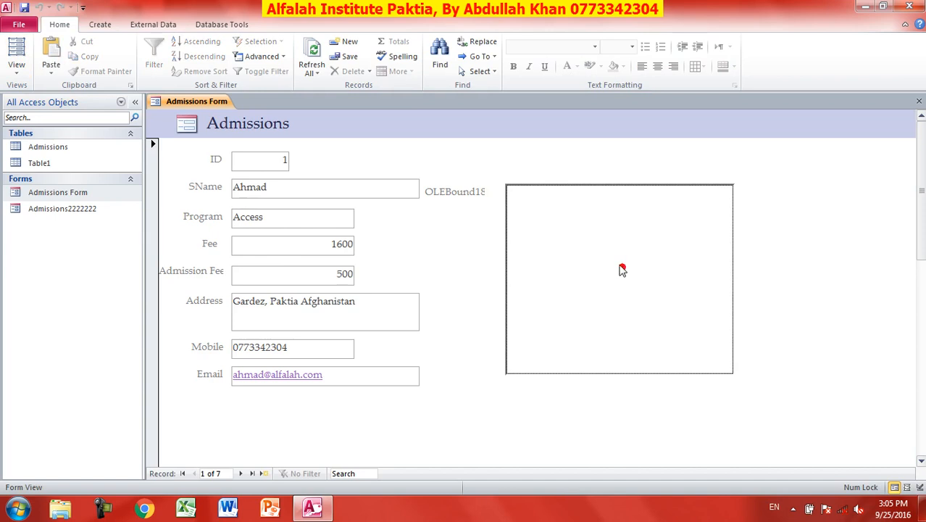
right_click(609, 259)
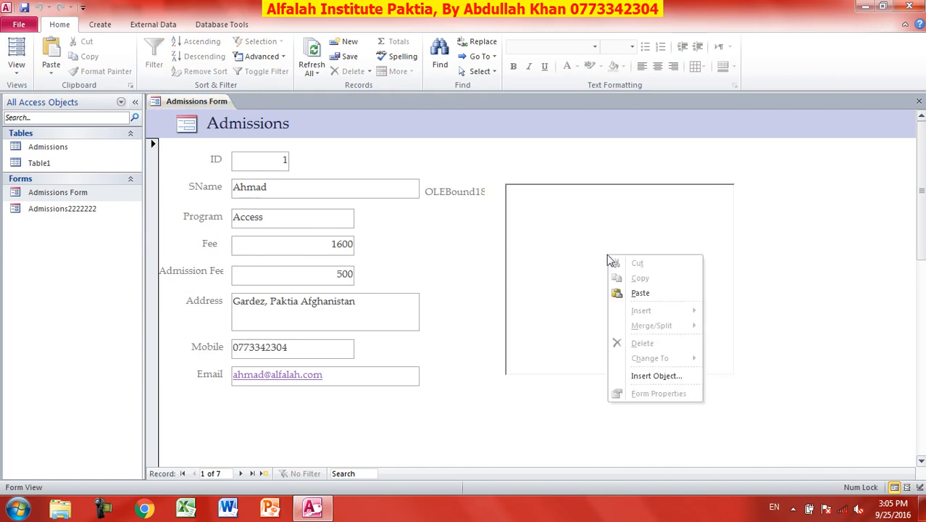
click(650, 377)
click(334, 159)
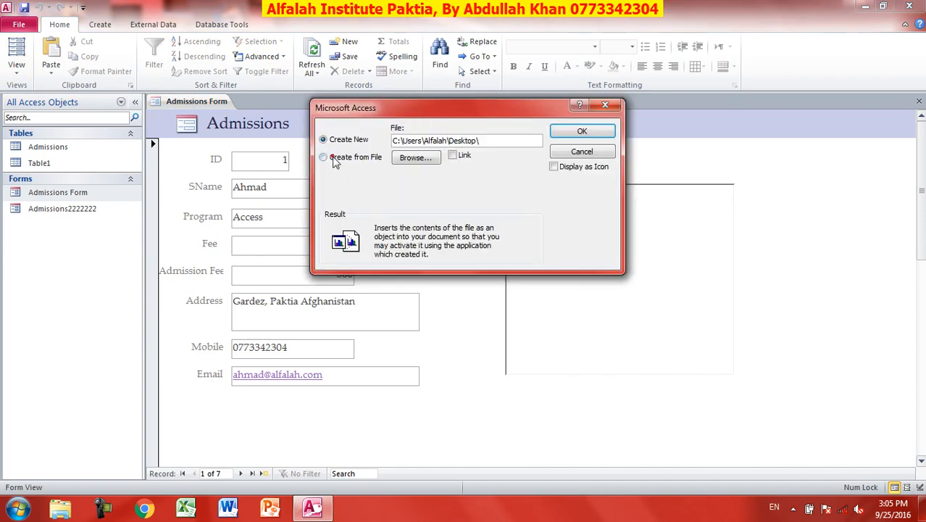
click(414, 157)
scroll(606, 319, down, 1)
double_click(721, 308)
click(584, 131)
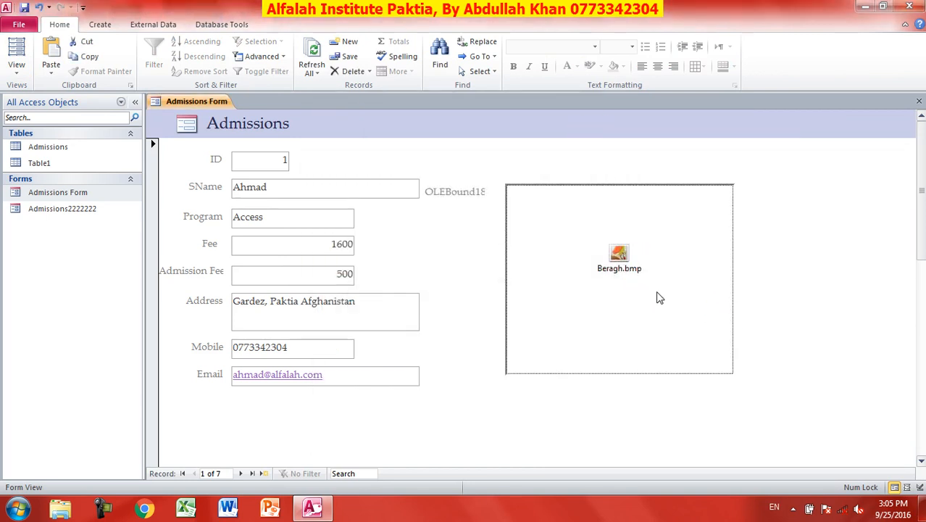
- Replace the object in the bound frame with Chrysanthemum.jpg from the Sample Pictures folder
click(16, 67)
click(605, 288)
right_click(573, 267)
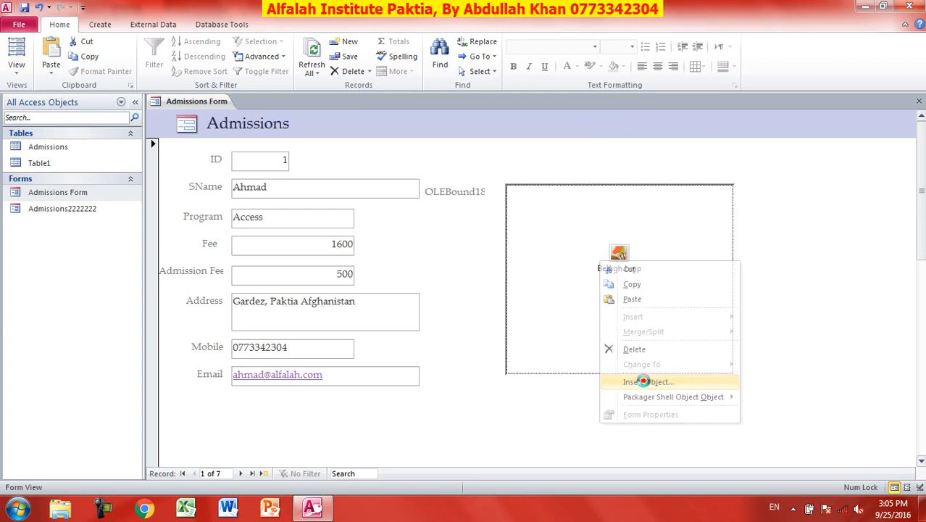
click(647, 383)
click(348, 159)
click(406, 158)
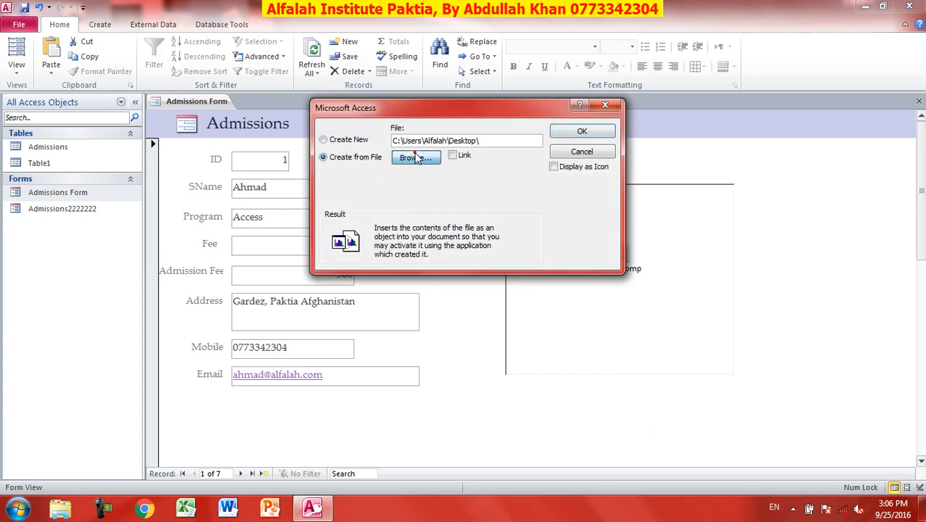
click(367, 291)
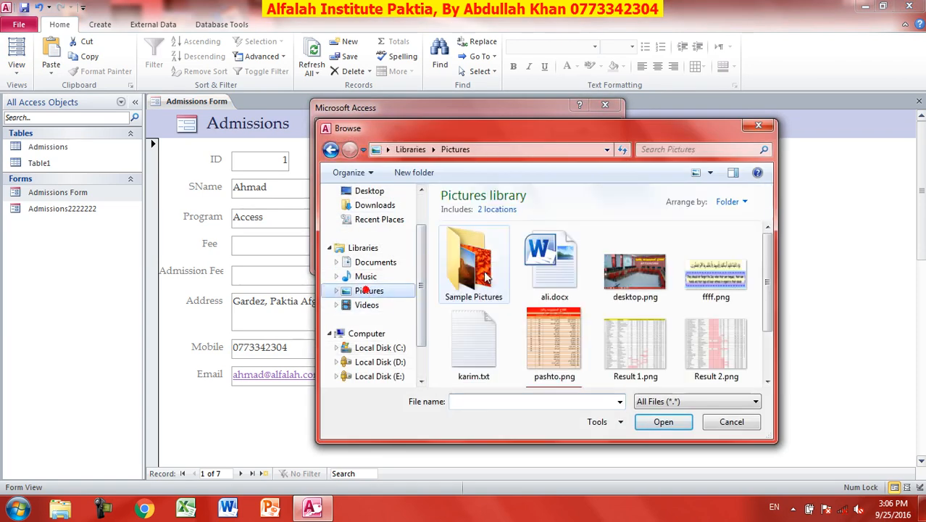
double_click(493, 261)
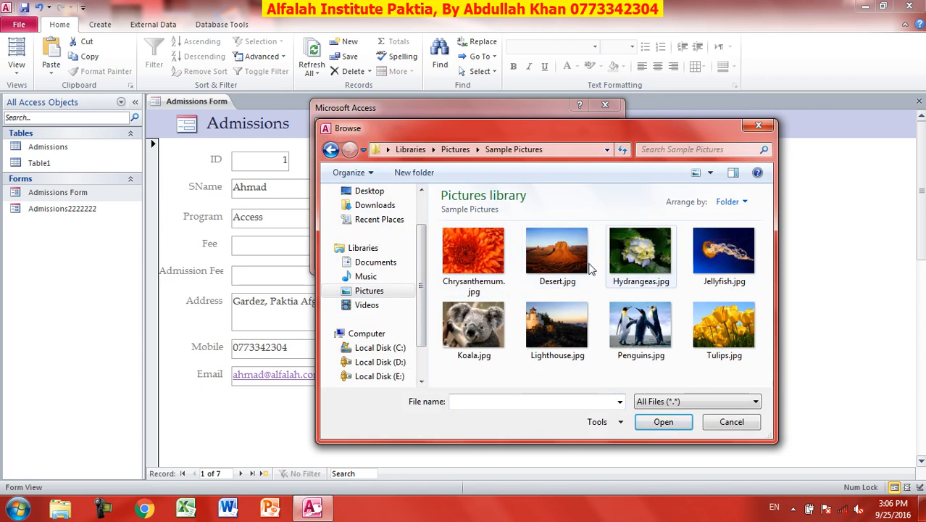
double_click(500, 263)
click(582, 132)
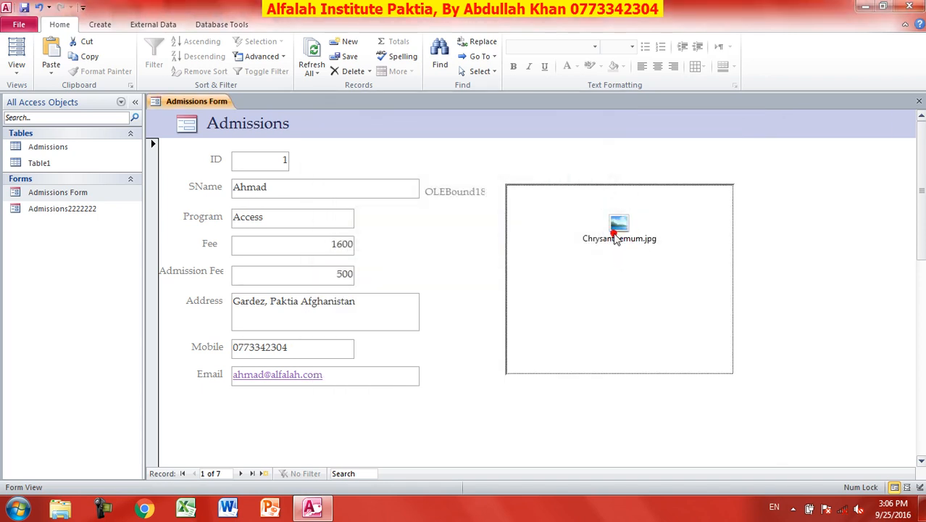
- In Design View, delete the bound object frame and draw a new one about 3.7 by 3.5 inches beside the fields
click(19, 69)
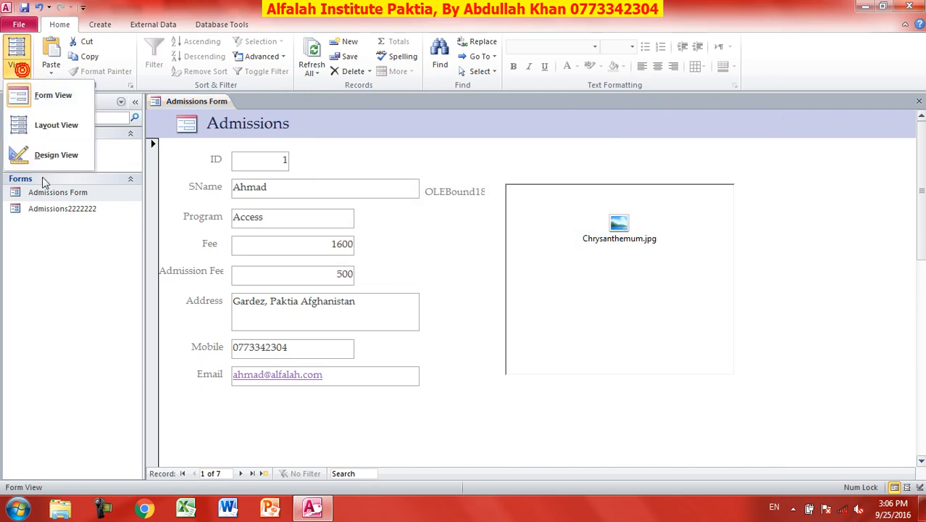
click(50, 155)
key(Delete)
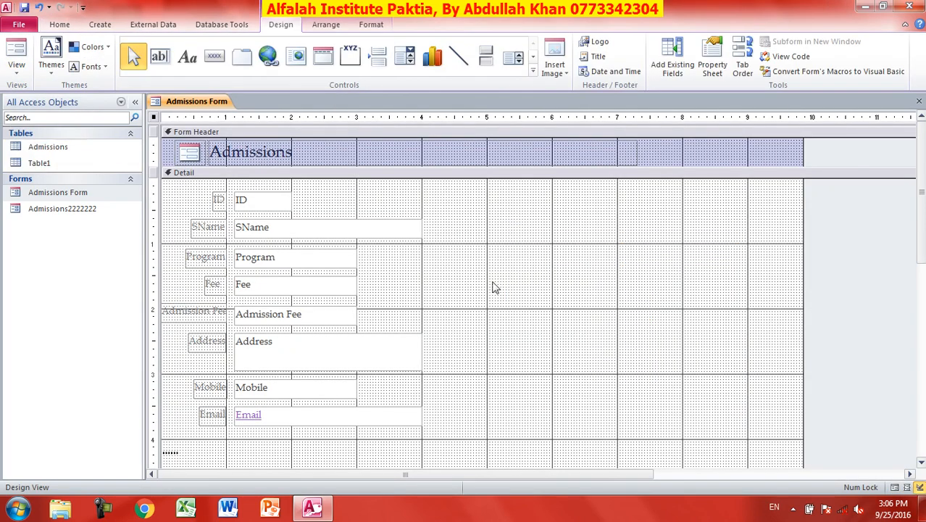
click(533, 72)
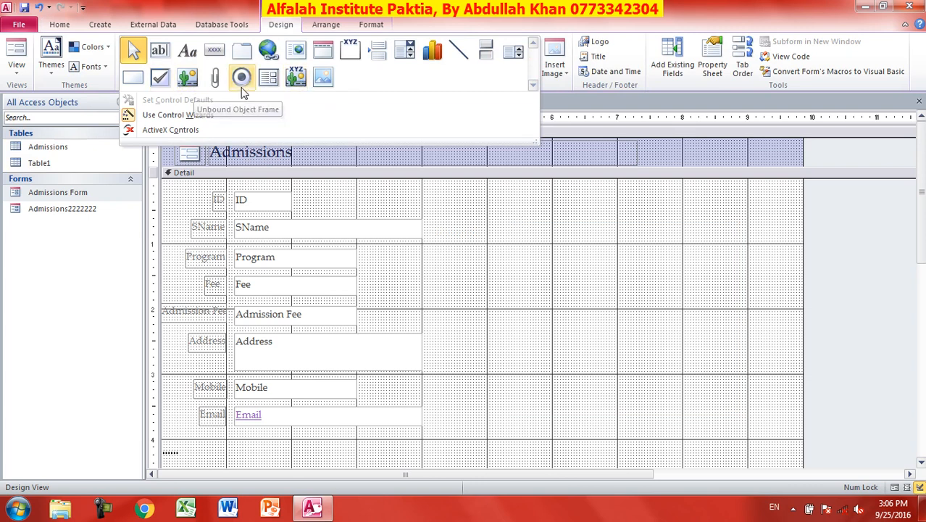
click(296, 77)
drag(506, 213, 748, 441)
- In Form View, insert the Word file benefits of History.docx from the Documents library into the bound object frame
click(17, 66)
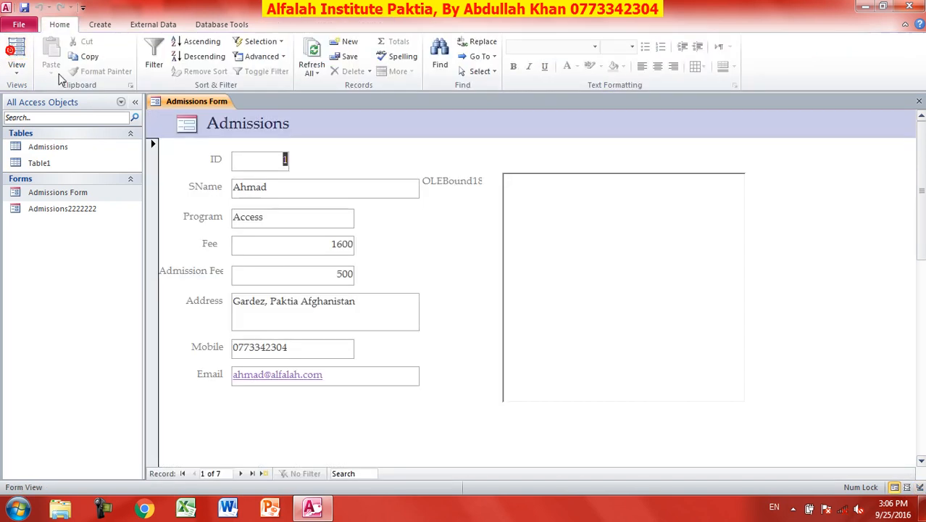
right_click(641, 296)
click(635, 356)
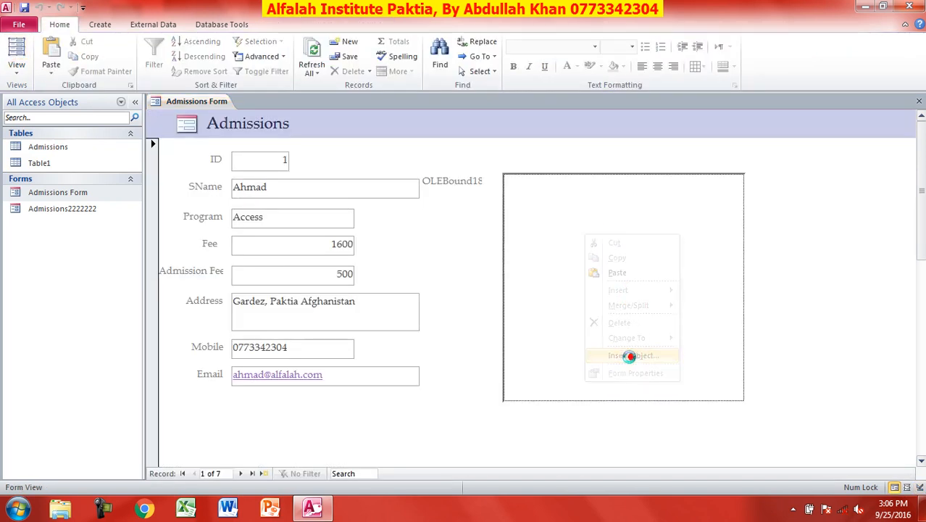
click(340, 158)
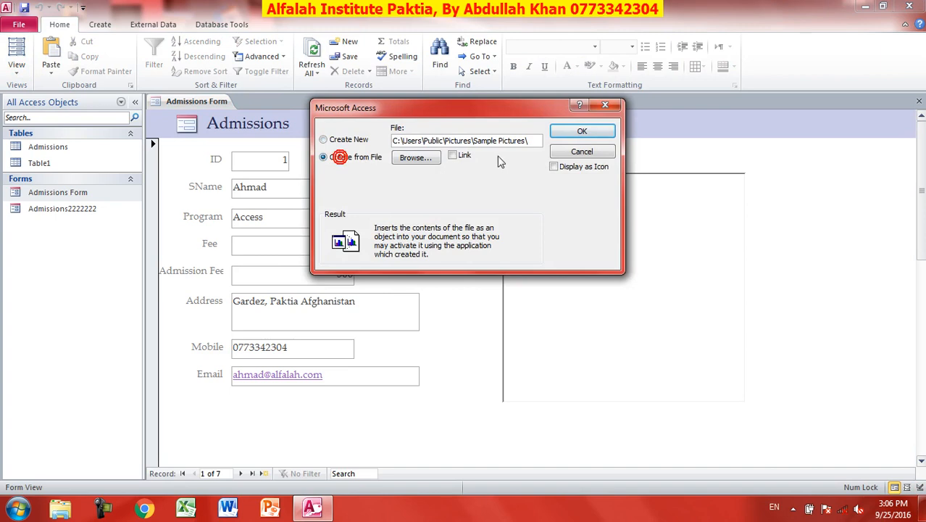
click(407, 155)
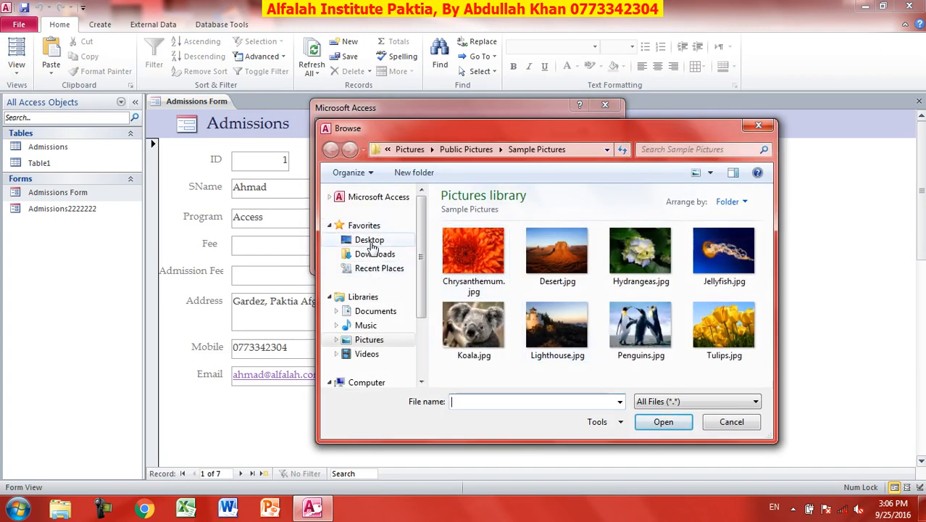
click(369, 311)
click(479, 334)
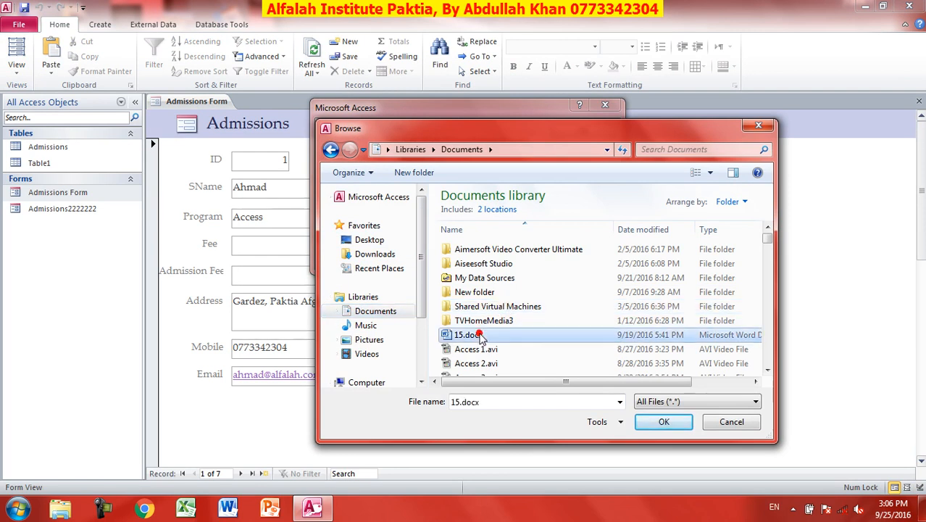
scroll(481, 335, down, 5)
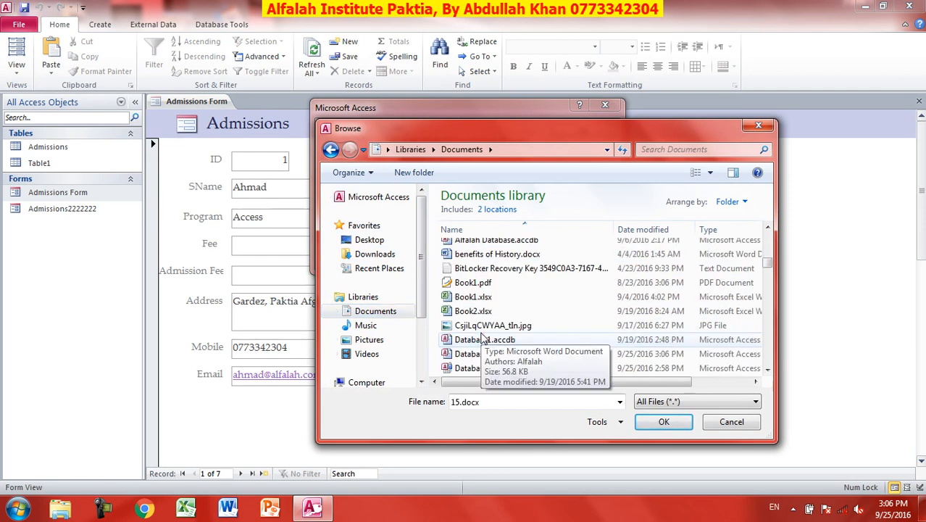
click(498, 254)
click(663, 422)
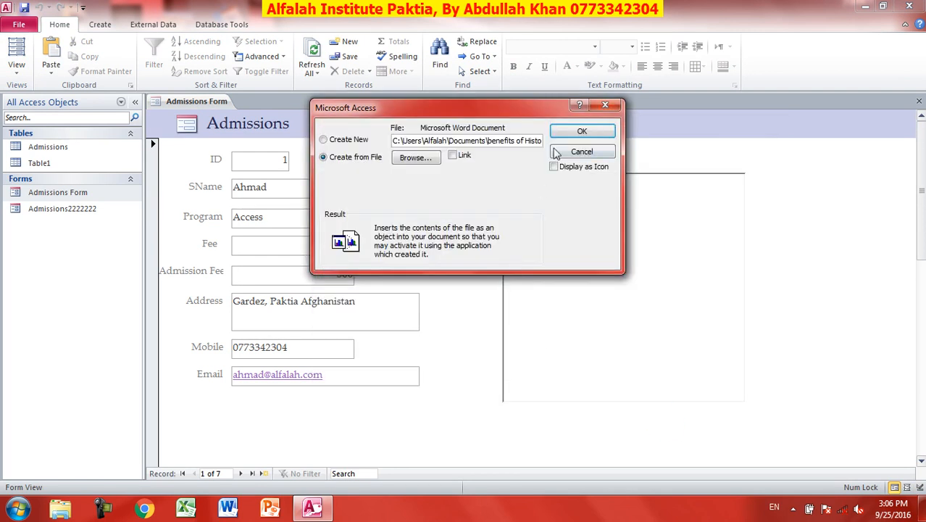
click(593, 189)
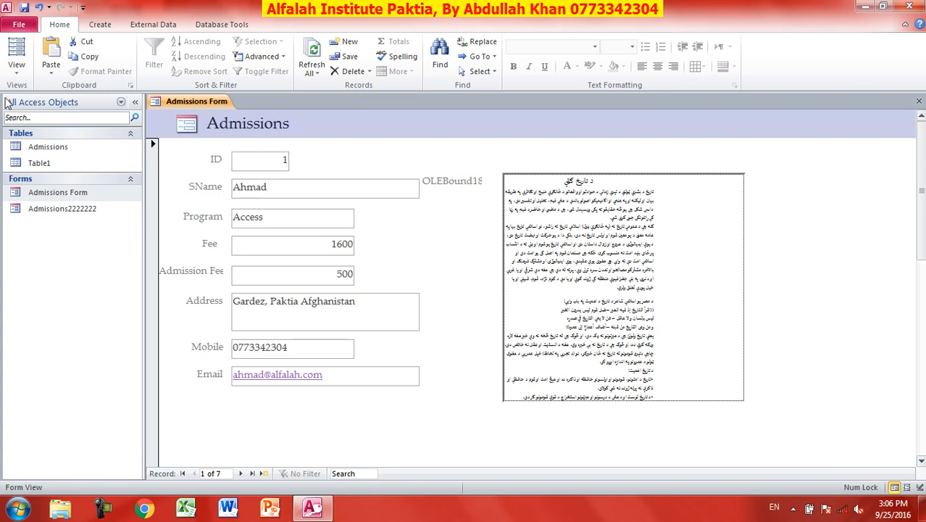
- Replace the bound object frame with an image control about 2.4 by 2.1 inches holding the yellow tulips picture, and show it in Form View
click(16, 73)
click(43, 154)
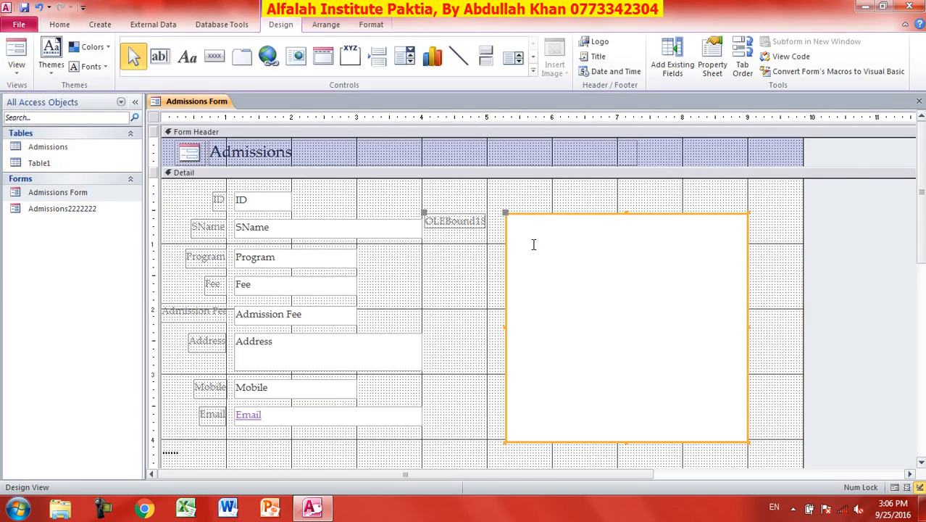
key(Delete)
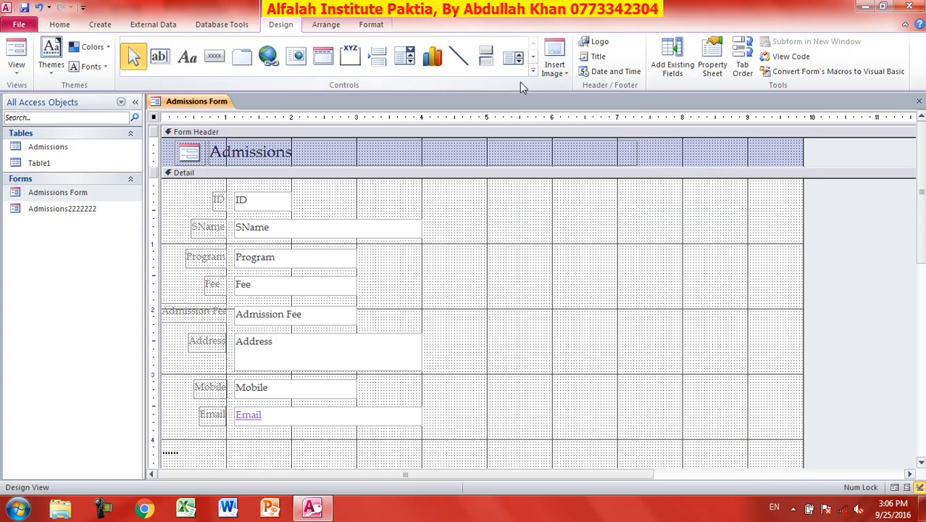
click(533, 73)
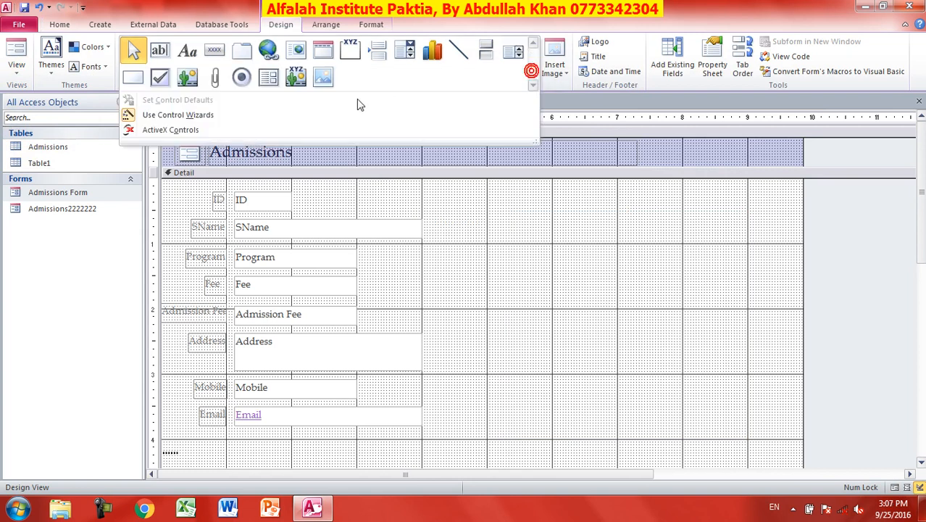
click(324, 77)
drag(524, 232, 678, 372)
double_click(412, 174)
click(16, 55)
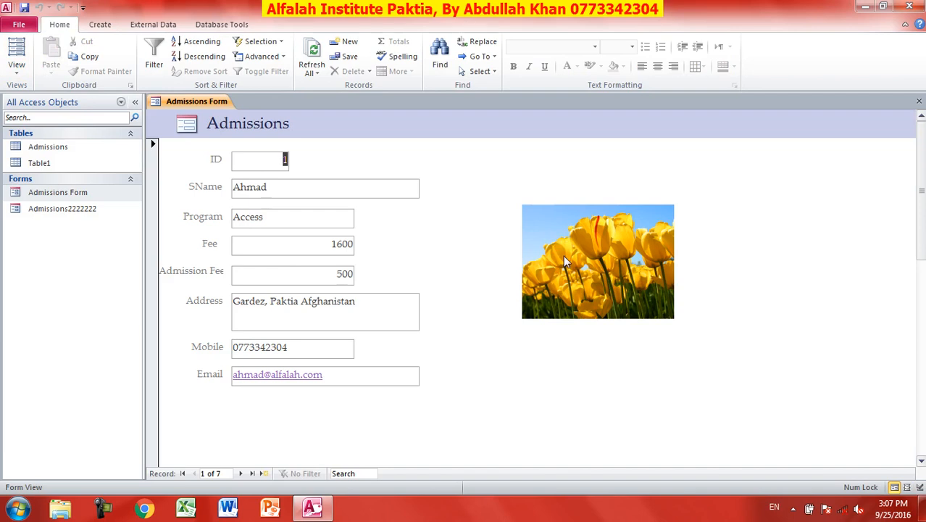
- In Design View, enlarge the tulips image to about 7.9 by 4.3 inches so that it spans the area behind all the fields
click(16, 67)
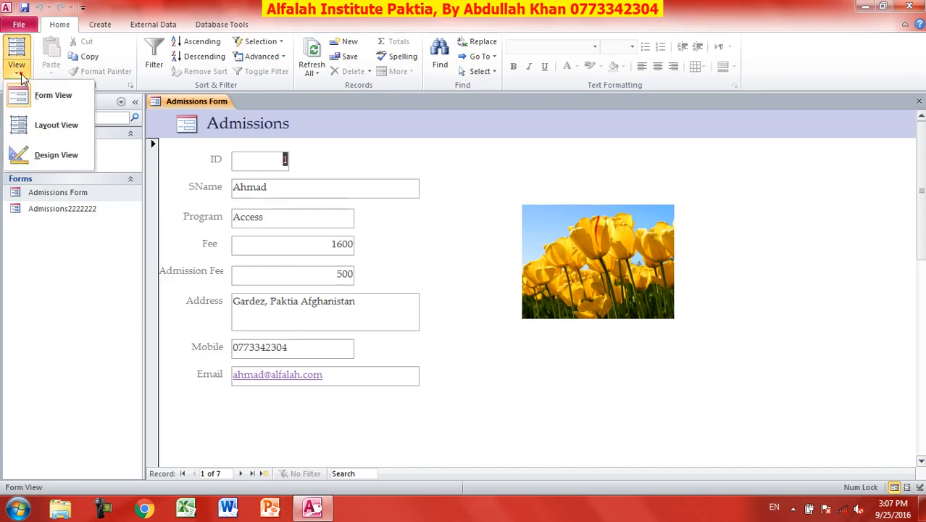
click(57, 155)
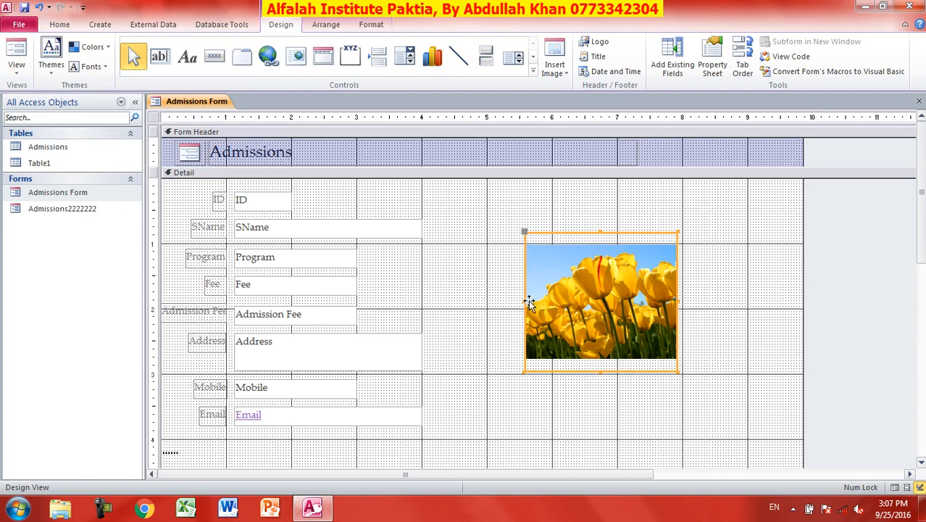
drag(524, 300, 131, 270)
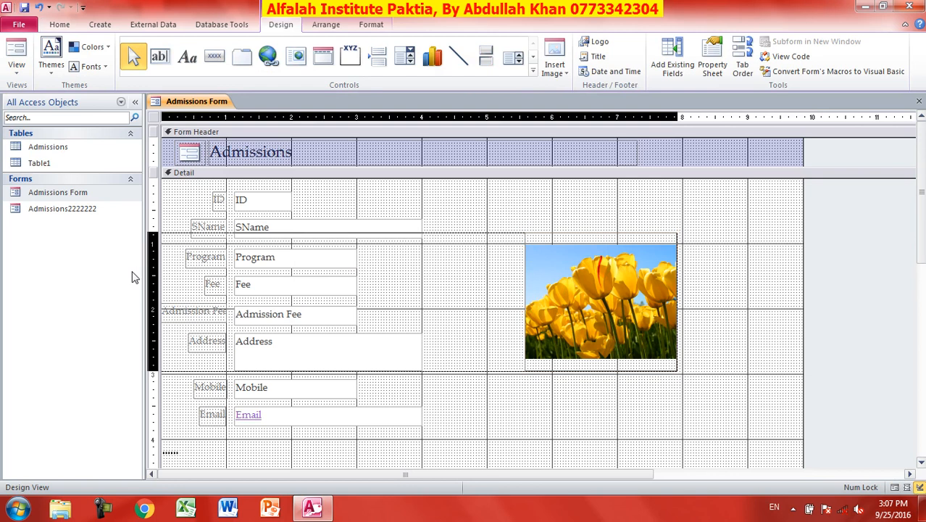
drag(420, 234, 408, 187)
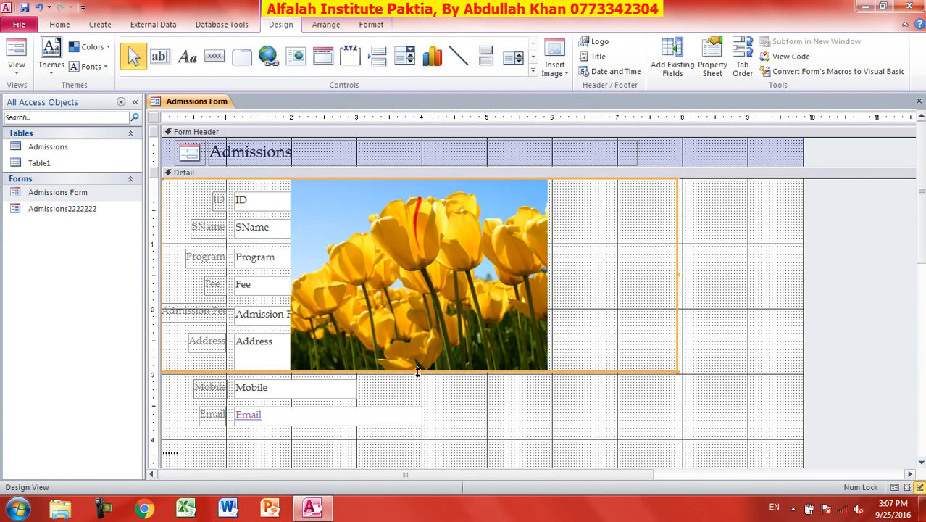
drag(419, 372, 425, 451)
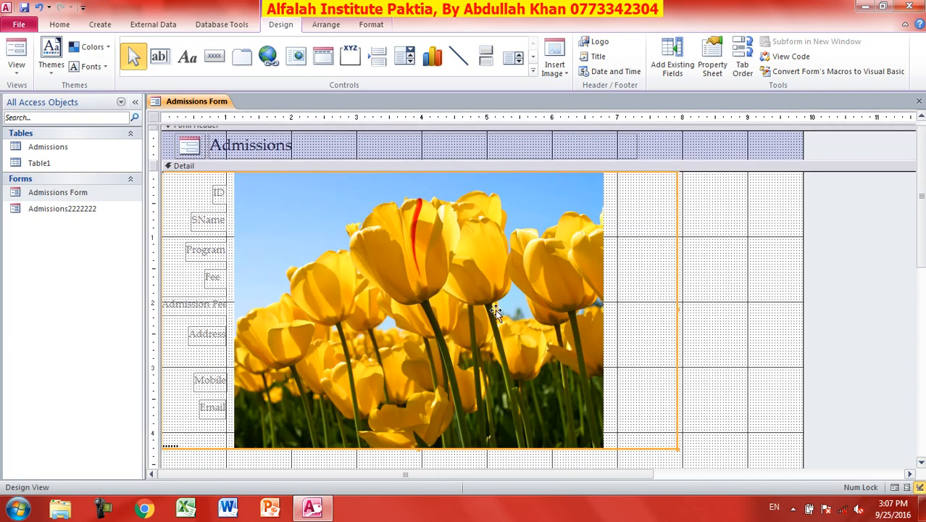
- Send the tulips image to the back so that it sits behind the form's fields
right_click(506, 285)
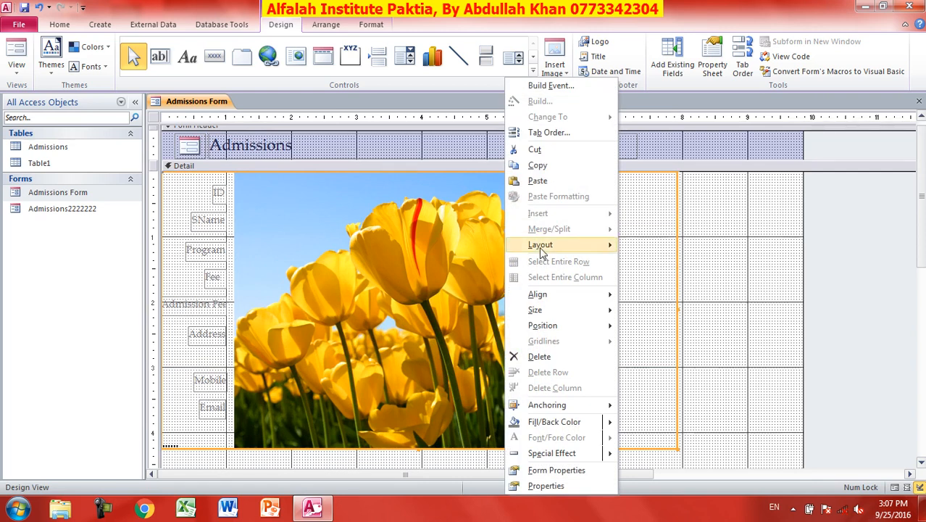
mouse_move(575, 247)
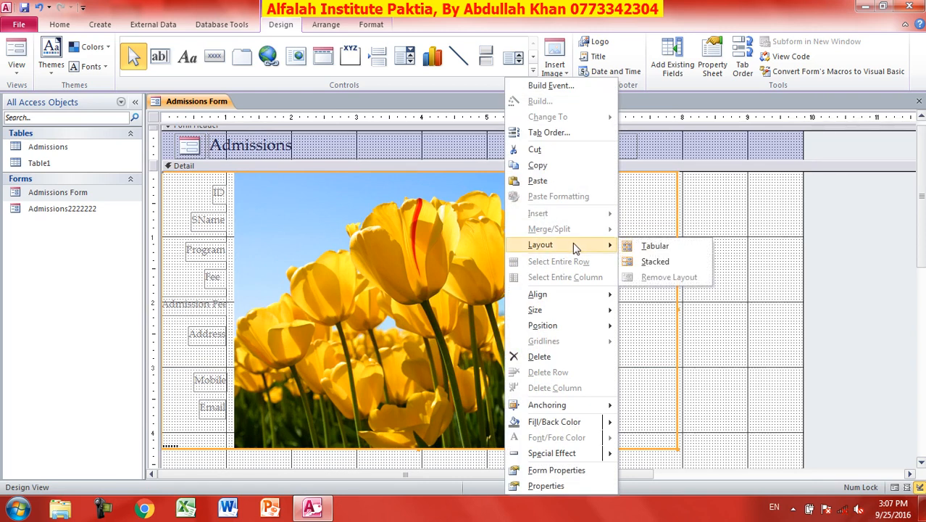
mouse_move(576, 330)
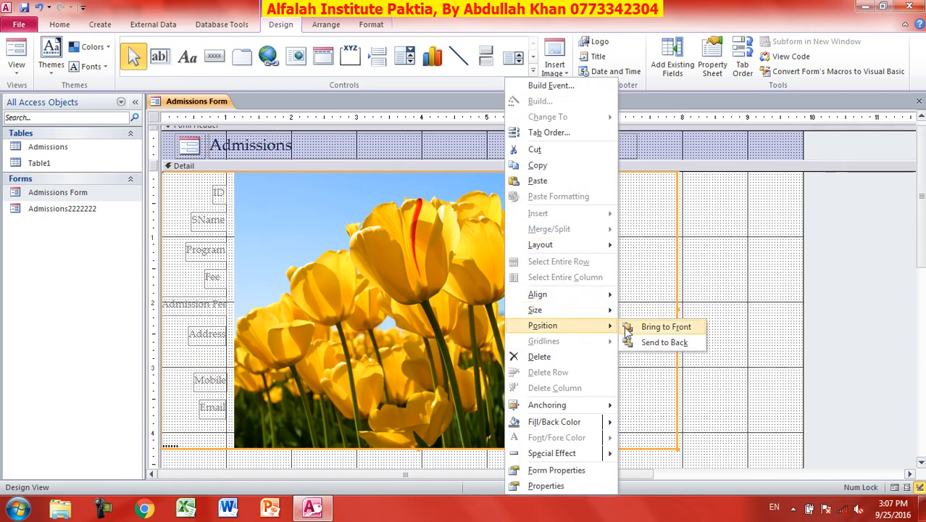
click(661, 343)
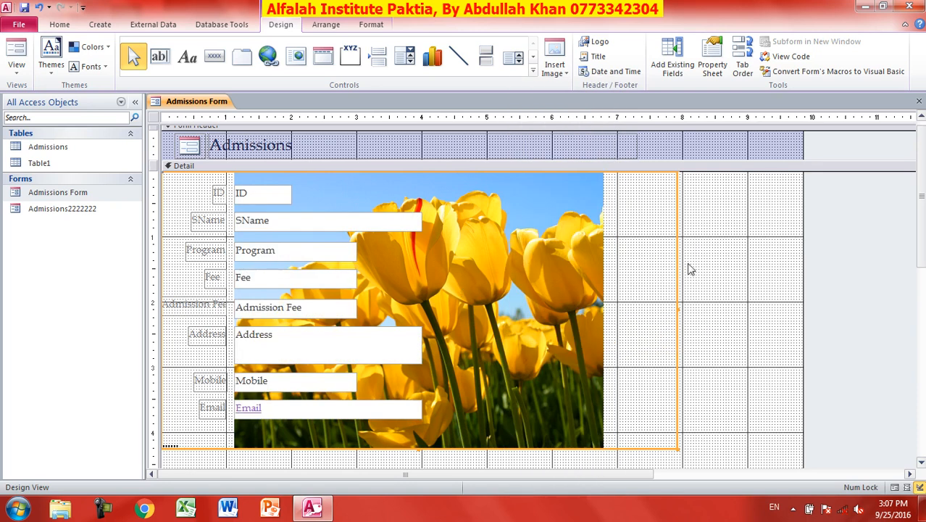
- Set the tulips image's Size Mode to Stretch and show the form in Form View
click(716, 67)
click(878, 148)
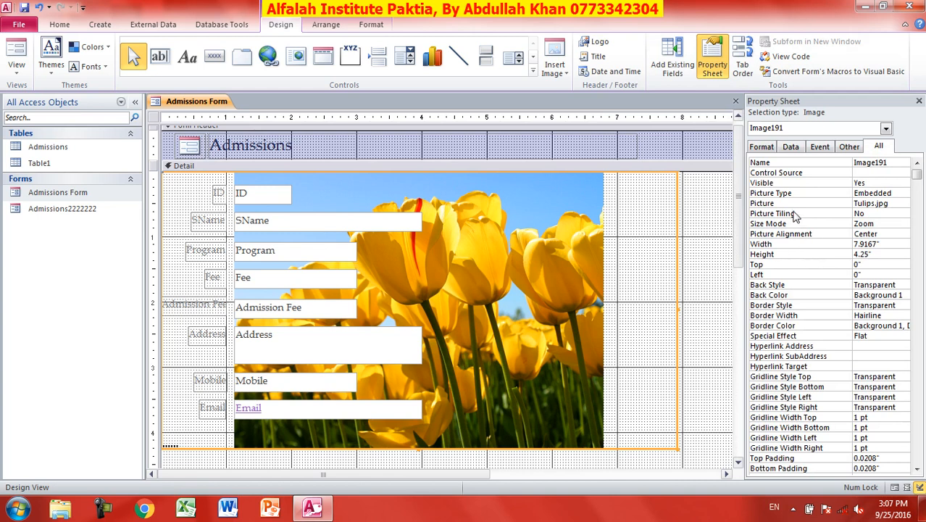
click(867, 223)
click(905, 224)
click(866, 243)
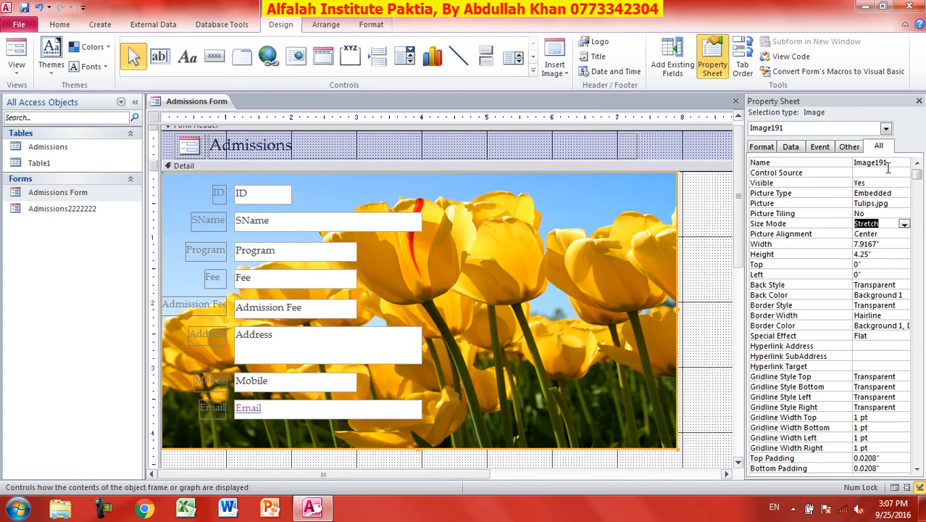
click(919, 101)
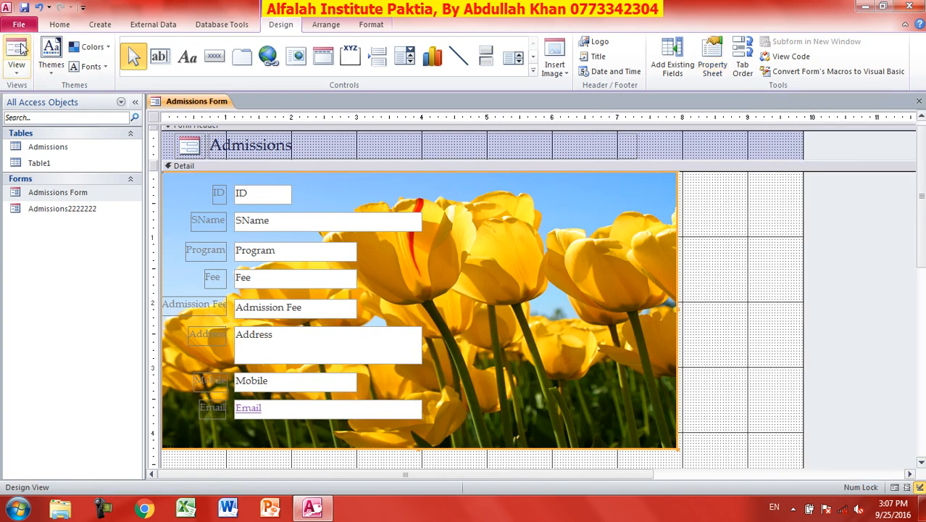
click(16, 55)
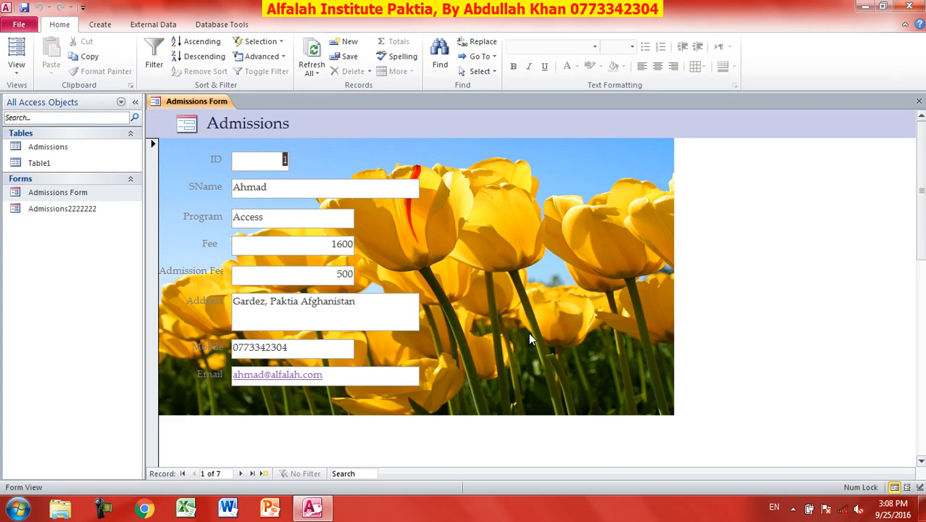
- Return to Design View and delete the tulips image from the form
click(16, 72)
click(51, 153)
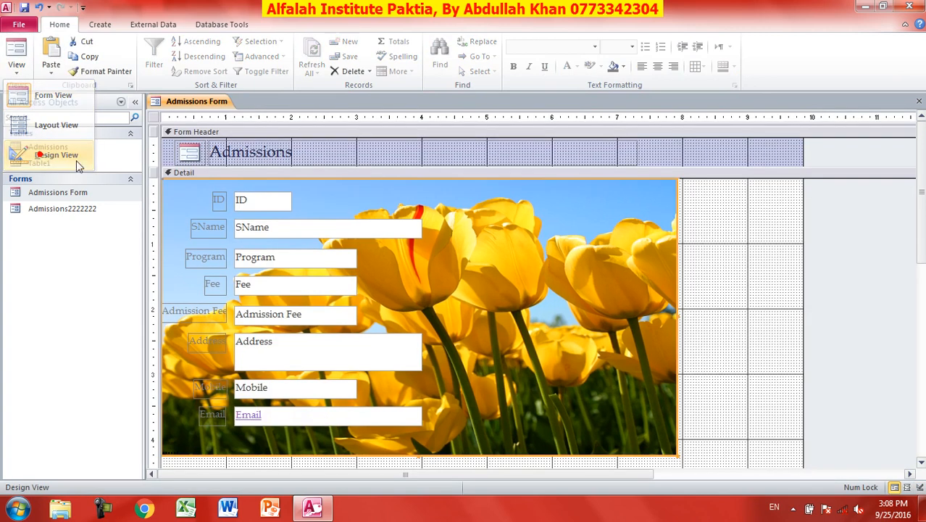
key(Delete)
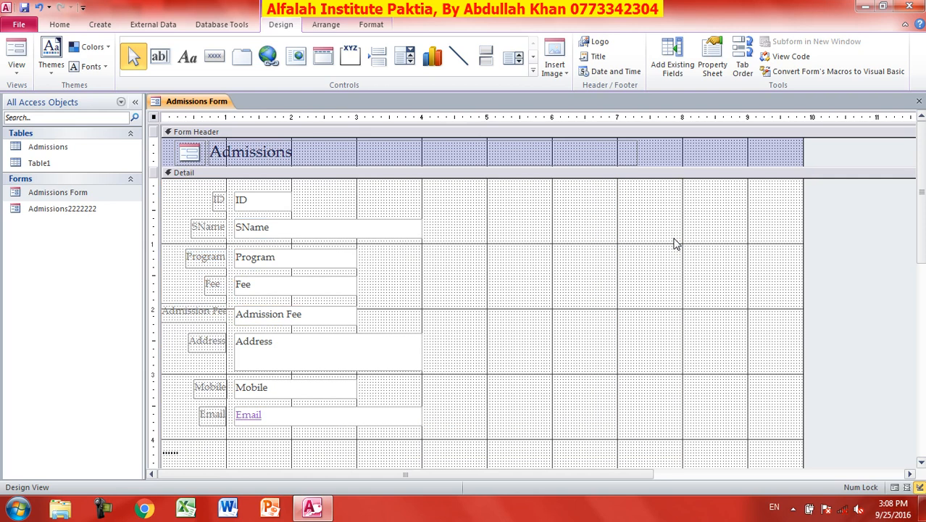
- Draw an attachment control about 2.5 by 2.1 inches beside the fields, bind it to the Photo field, and show it in Form View
click(533, 59)
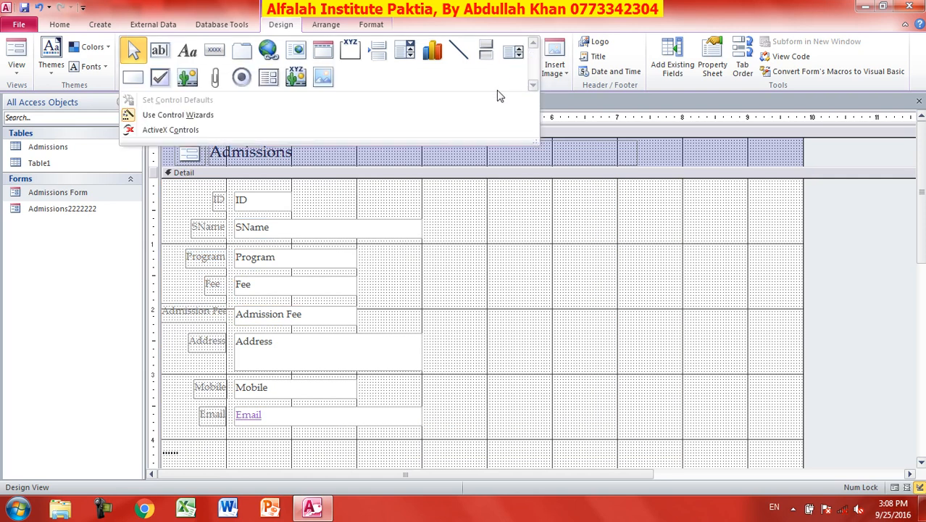
click(216, 78)
drag(545, 244, 708, 382)
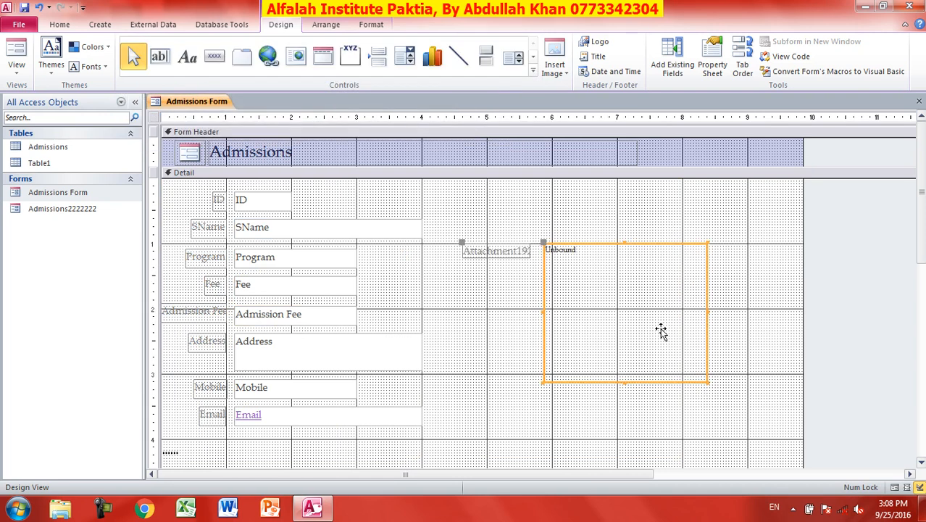
click(712, 68)
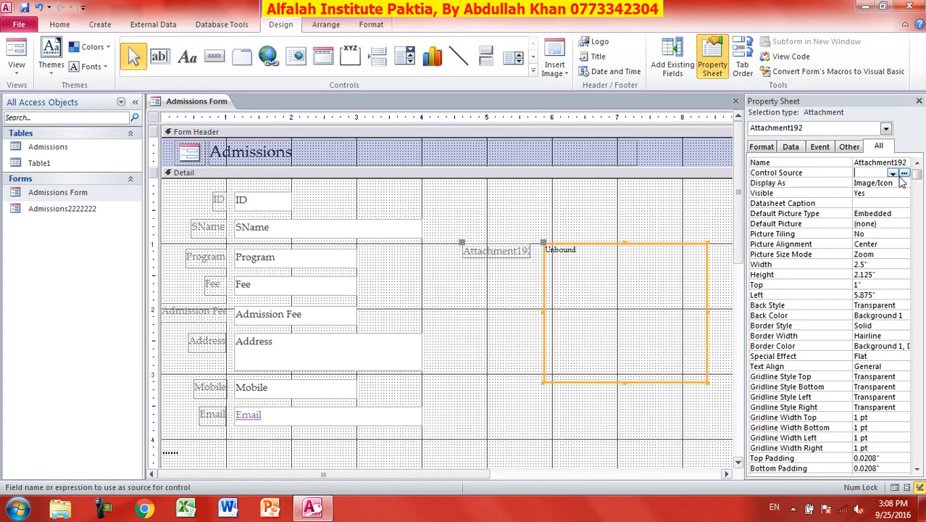
click(893, 173)
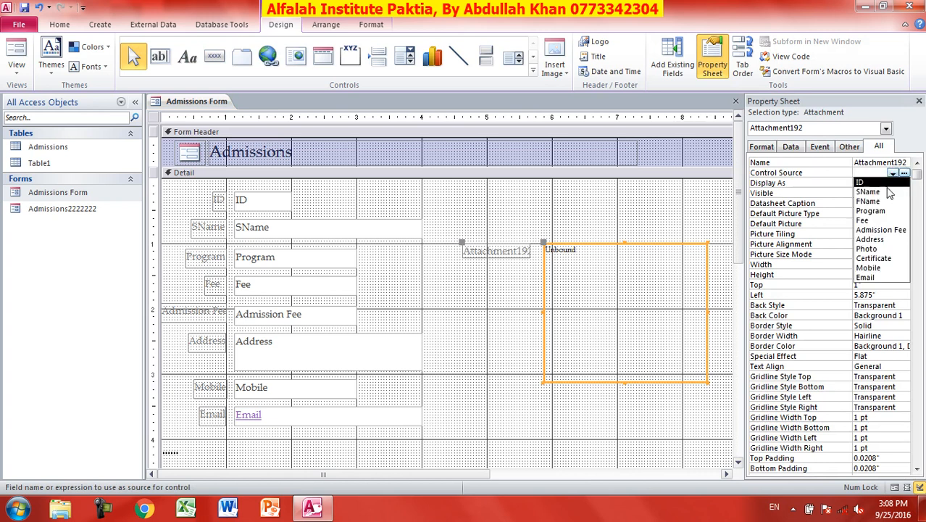
click(883, 250)
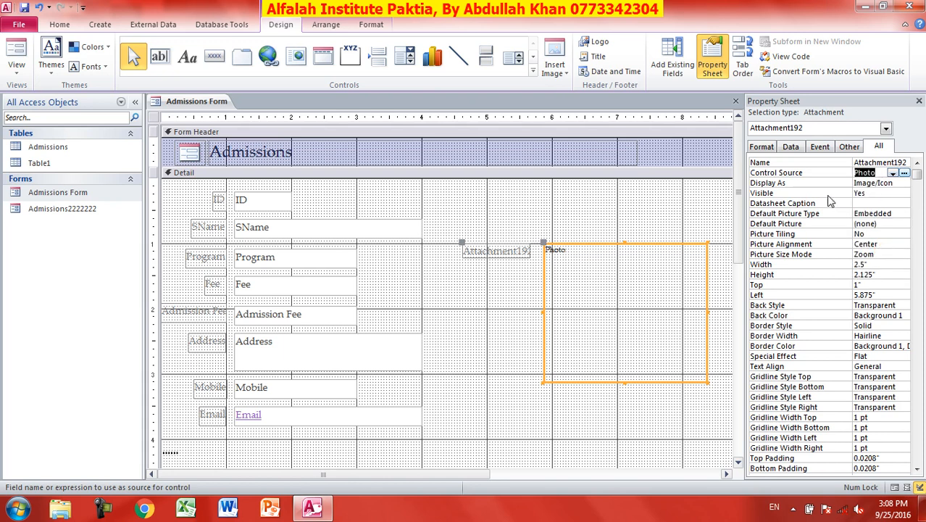
click(16, 58)
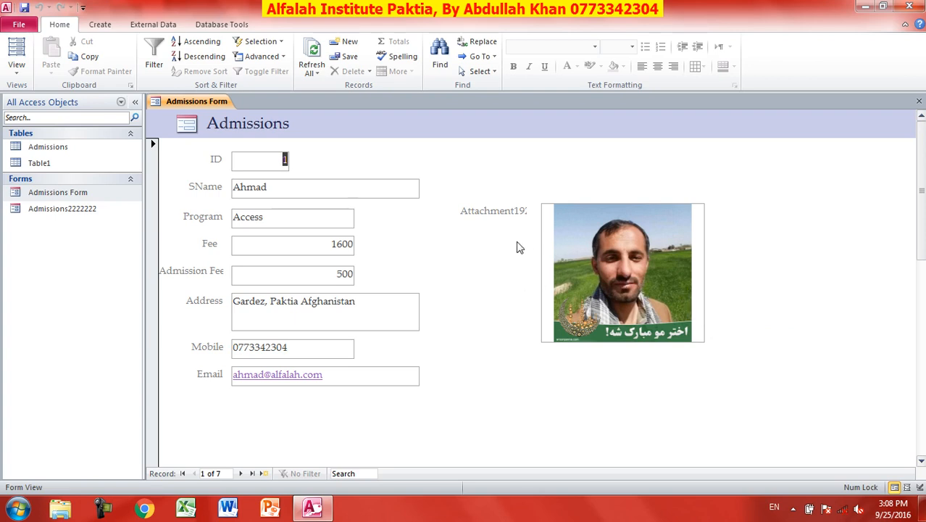
- Return to Design View, delete the Photo attachment control with its label, and close the property sheet
click(16, 69)
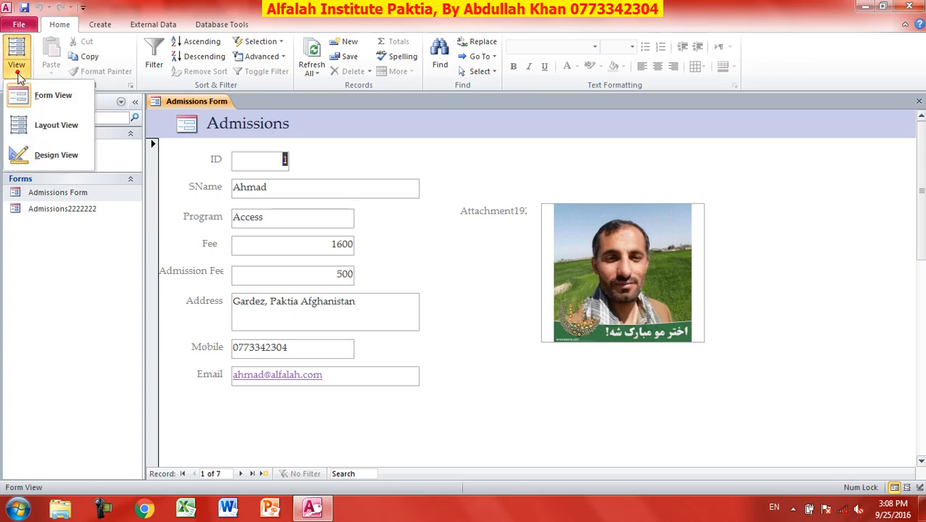
click(34, 152)
key(Delete)
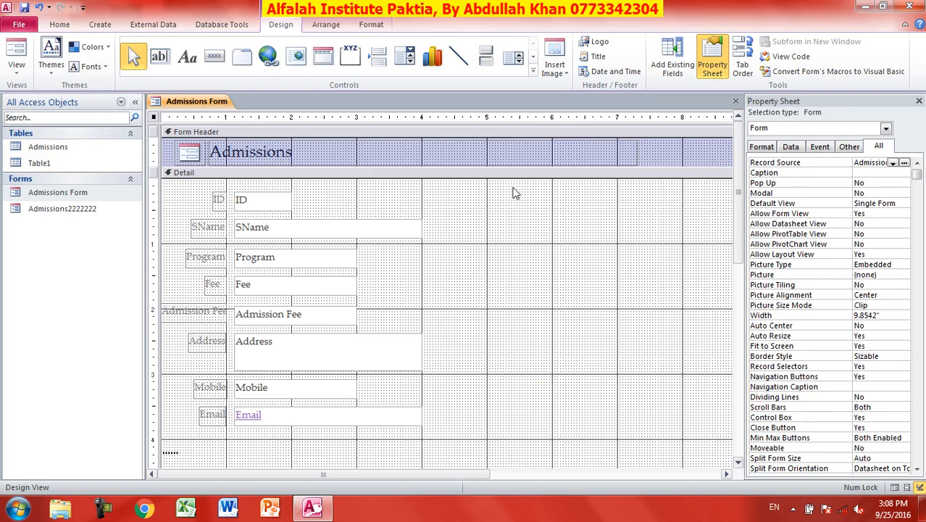
click(919, 101)
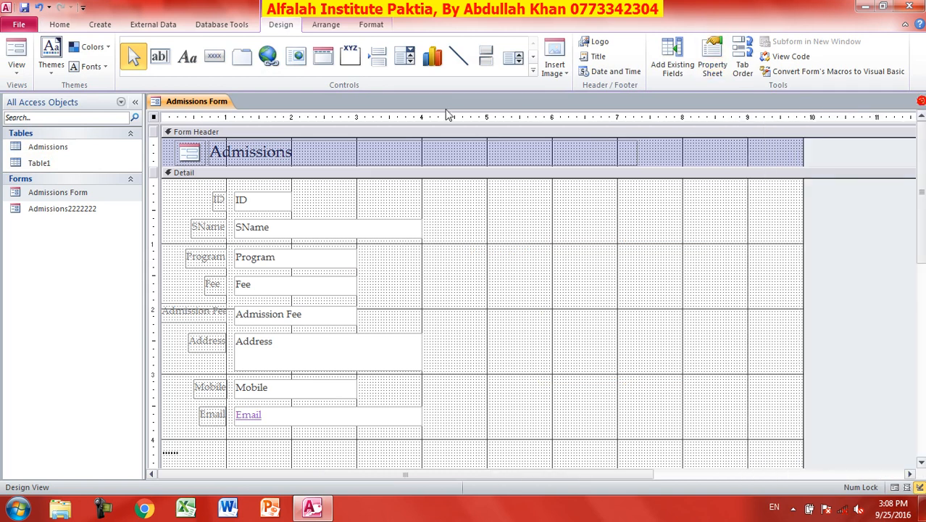
click(533, 71)
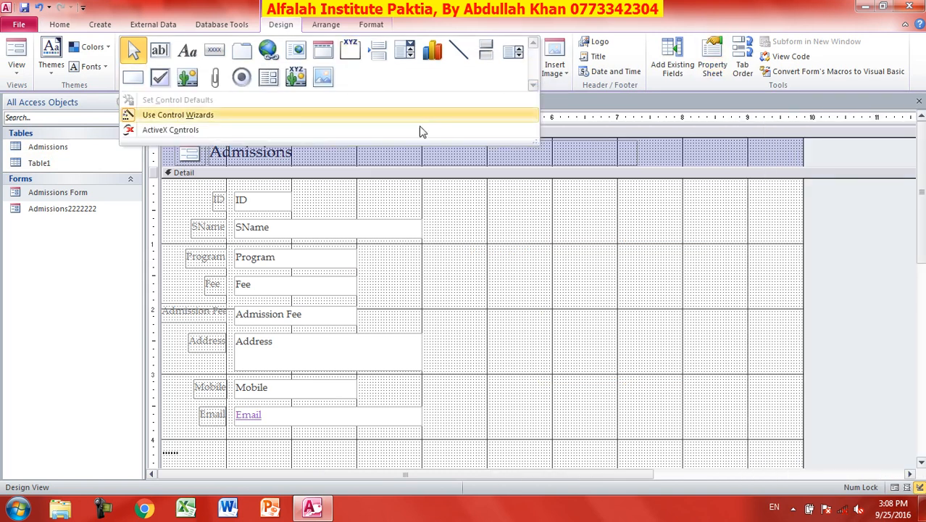
click(561, 294)
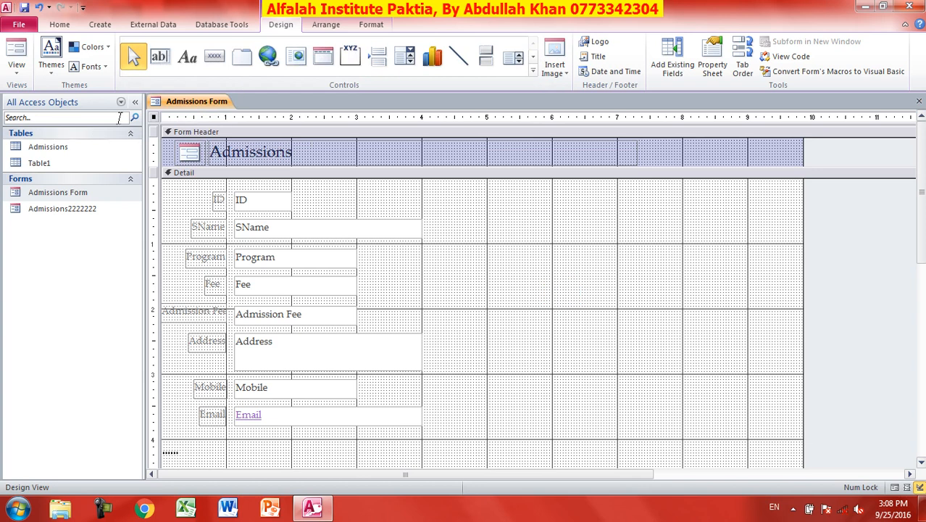
click(262, 152)
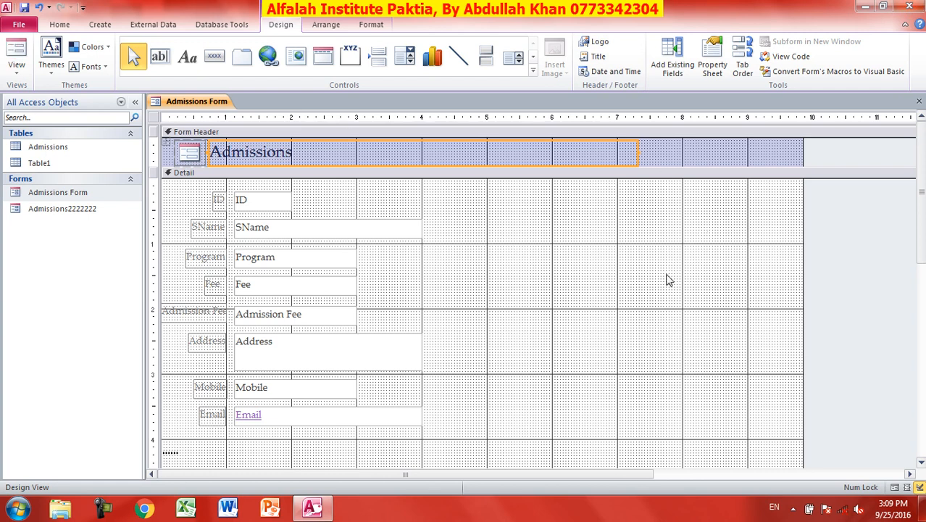
- Close Access and save the design changes to the Admissions Form
key(alt+F4)
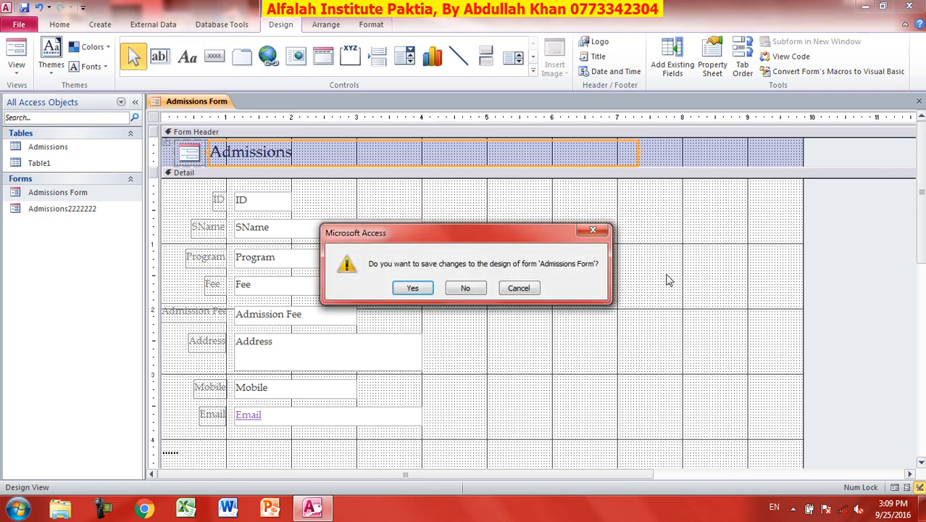
click(415, 290)
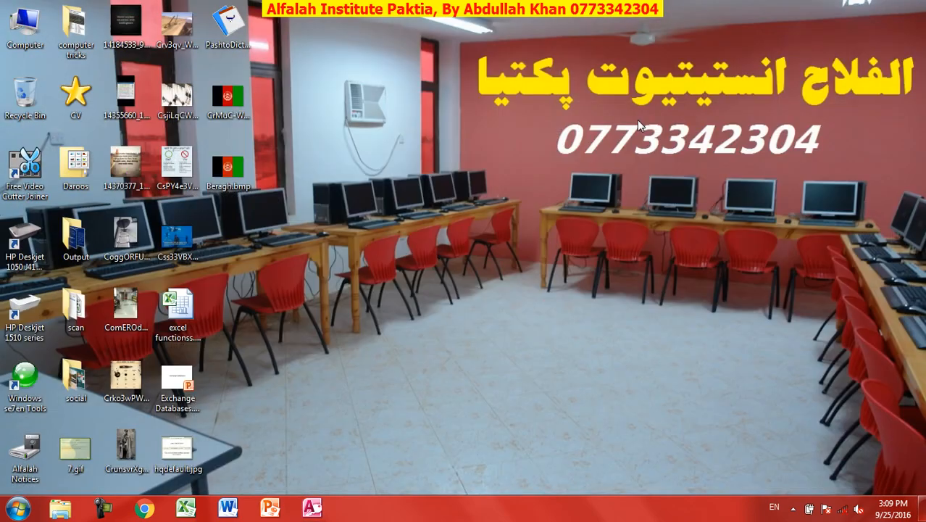